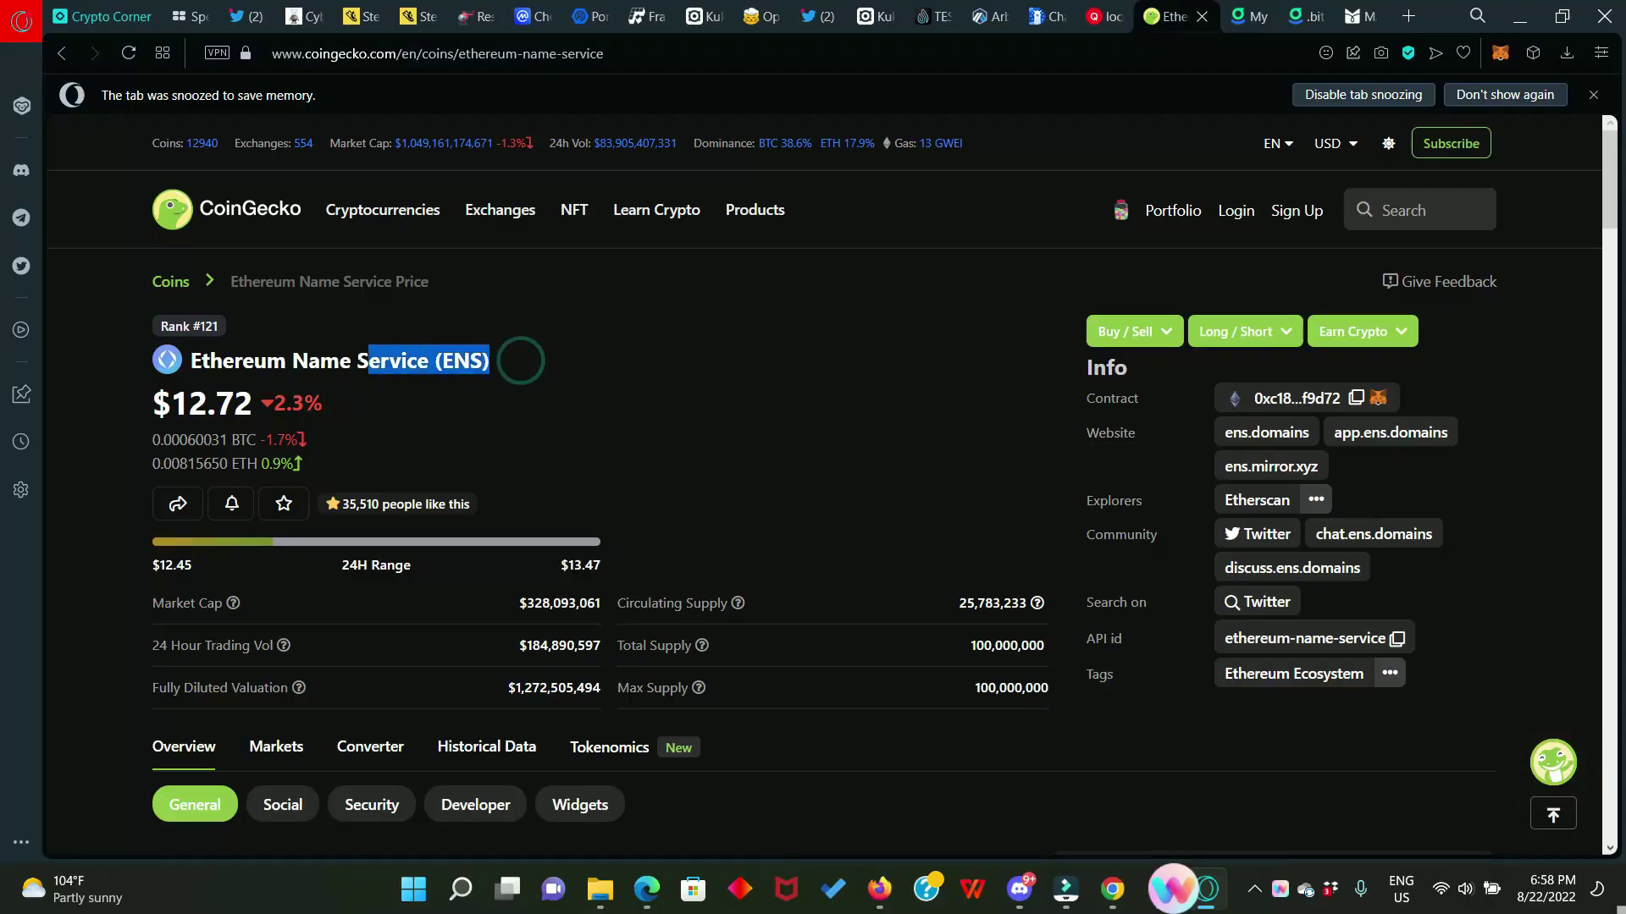
Scroll the Ethereum Name Service page down to the price chart and $83.40 all-time high statistics.
scroll(900, 519, "down", 10)
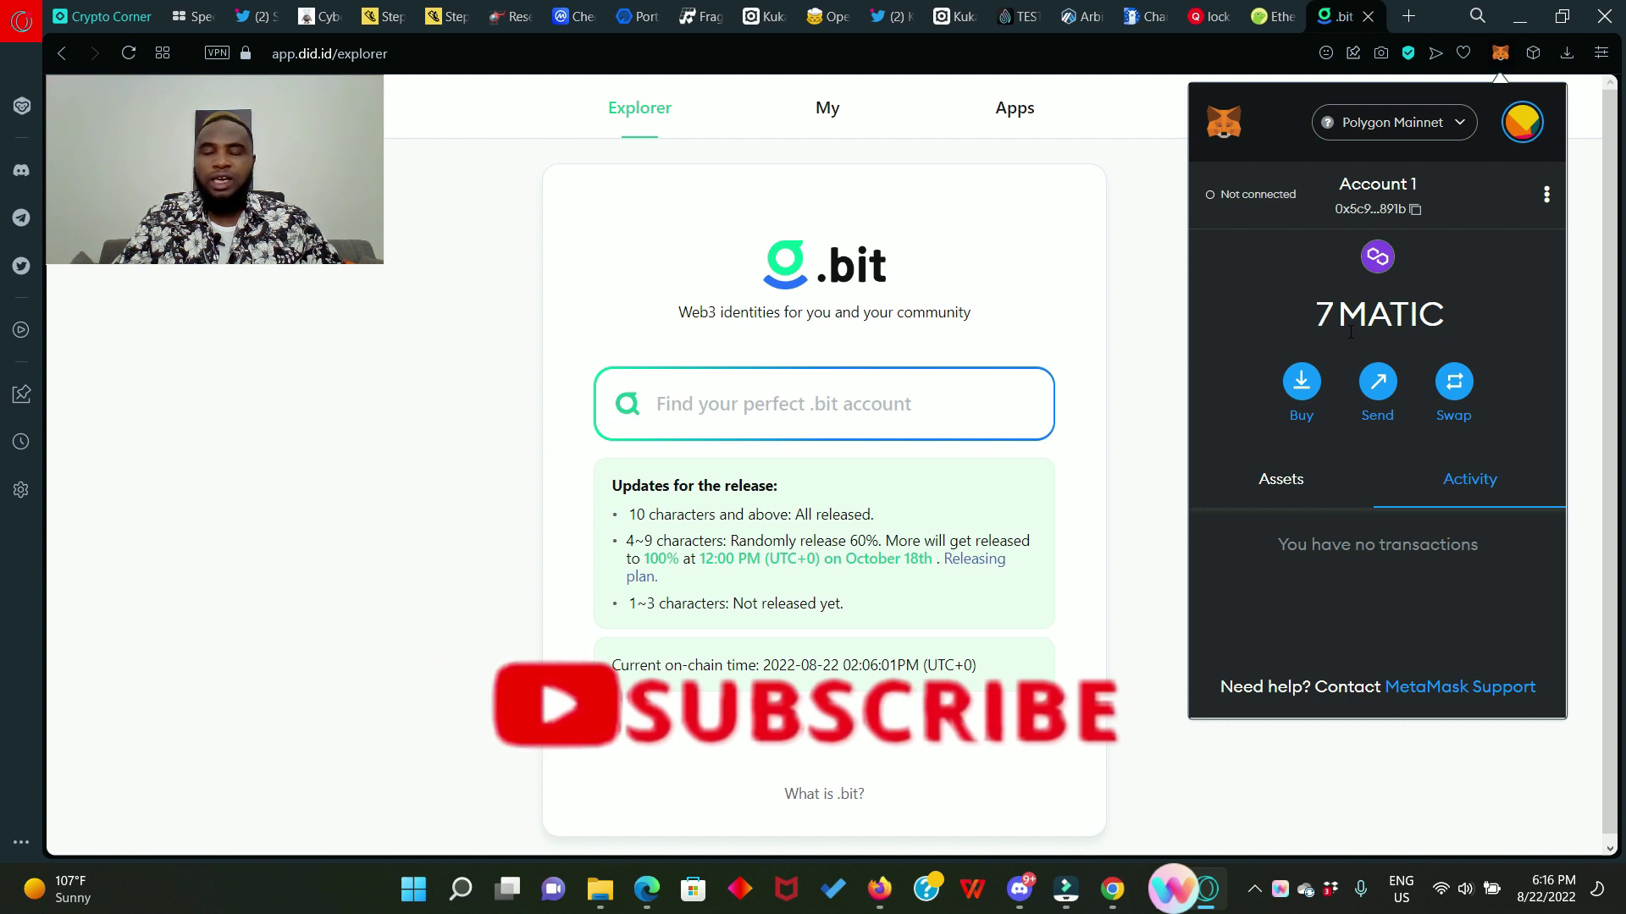
Dismiss the MetaMask balance popup showing 7 MATIC to reveal the .bit search page.
left_click(740, 446)
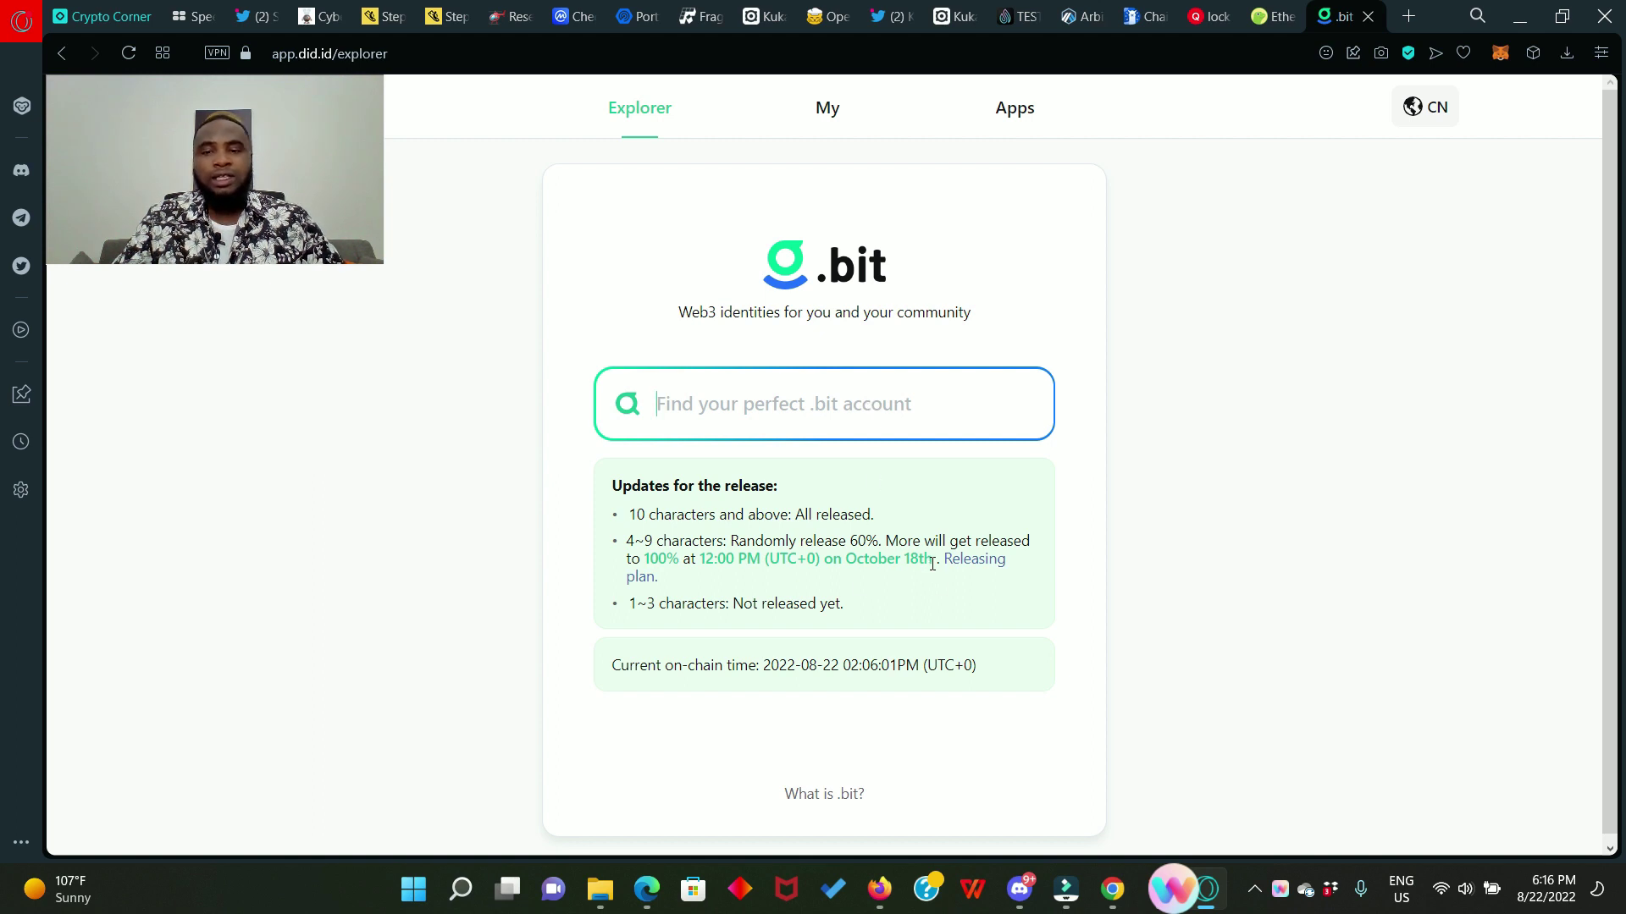
Search princeteebit, open registration for the available princeteebit.bit, and highlight its $5.65 total.
left_click(847, 407)
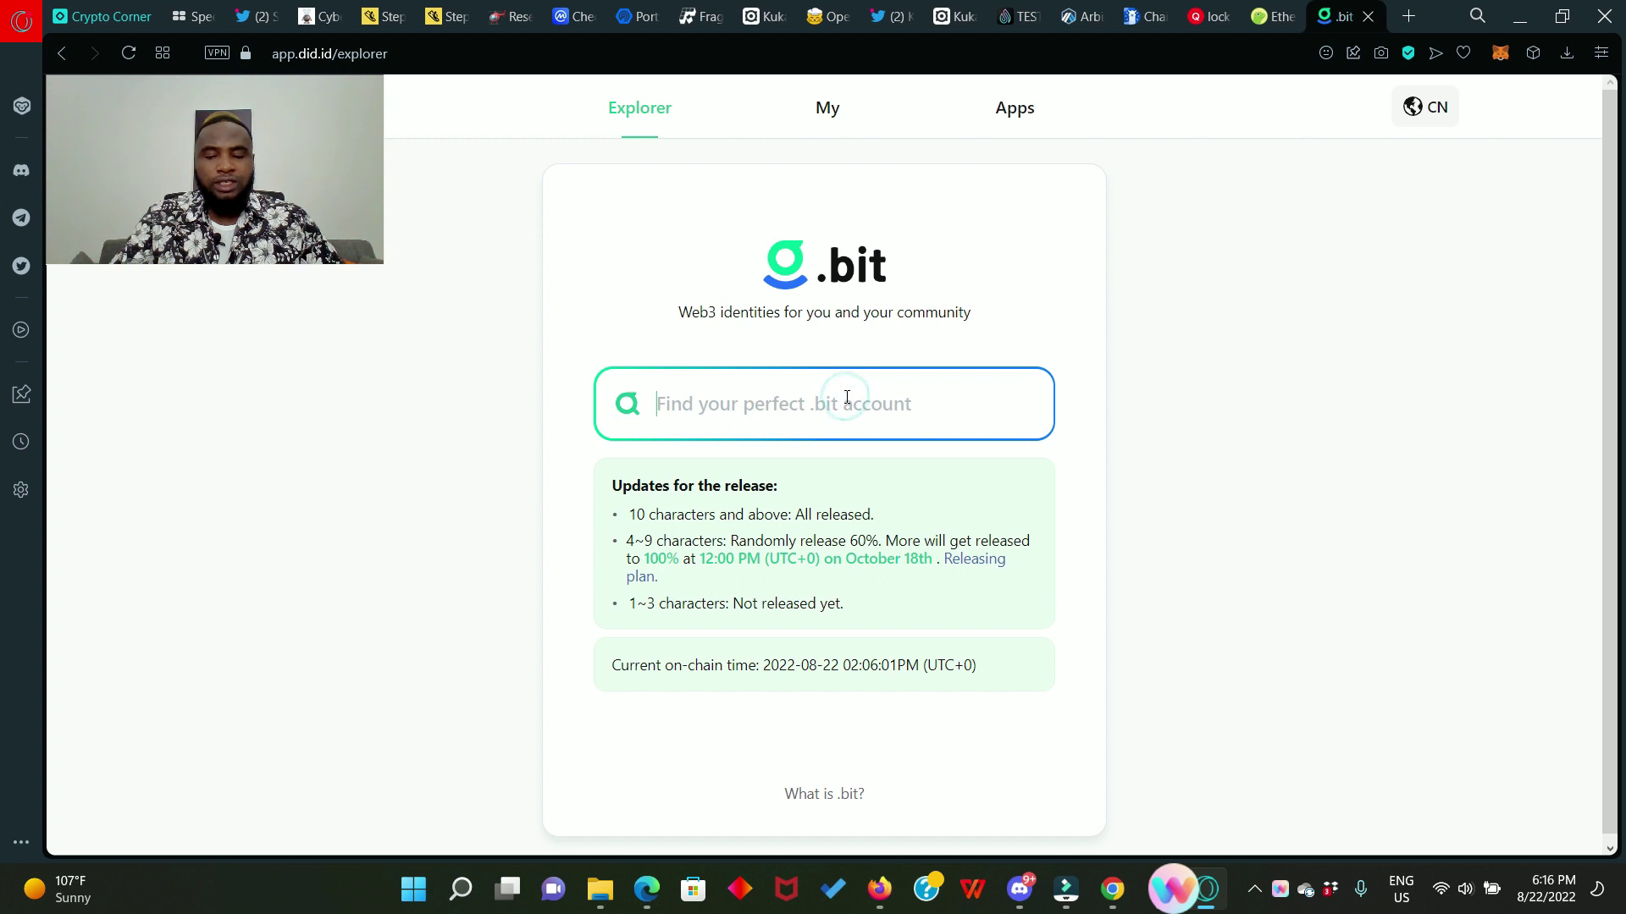
type("princeteebit")
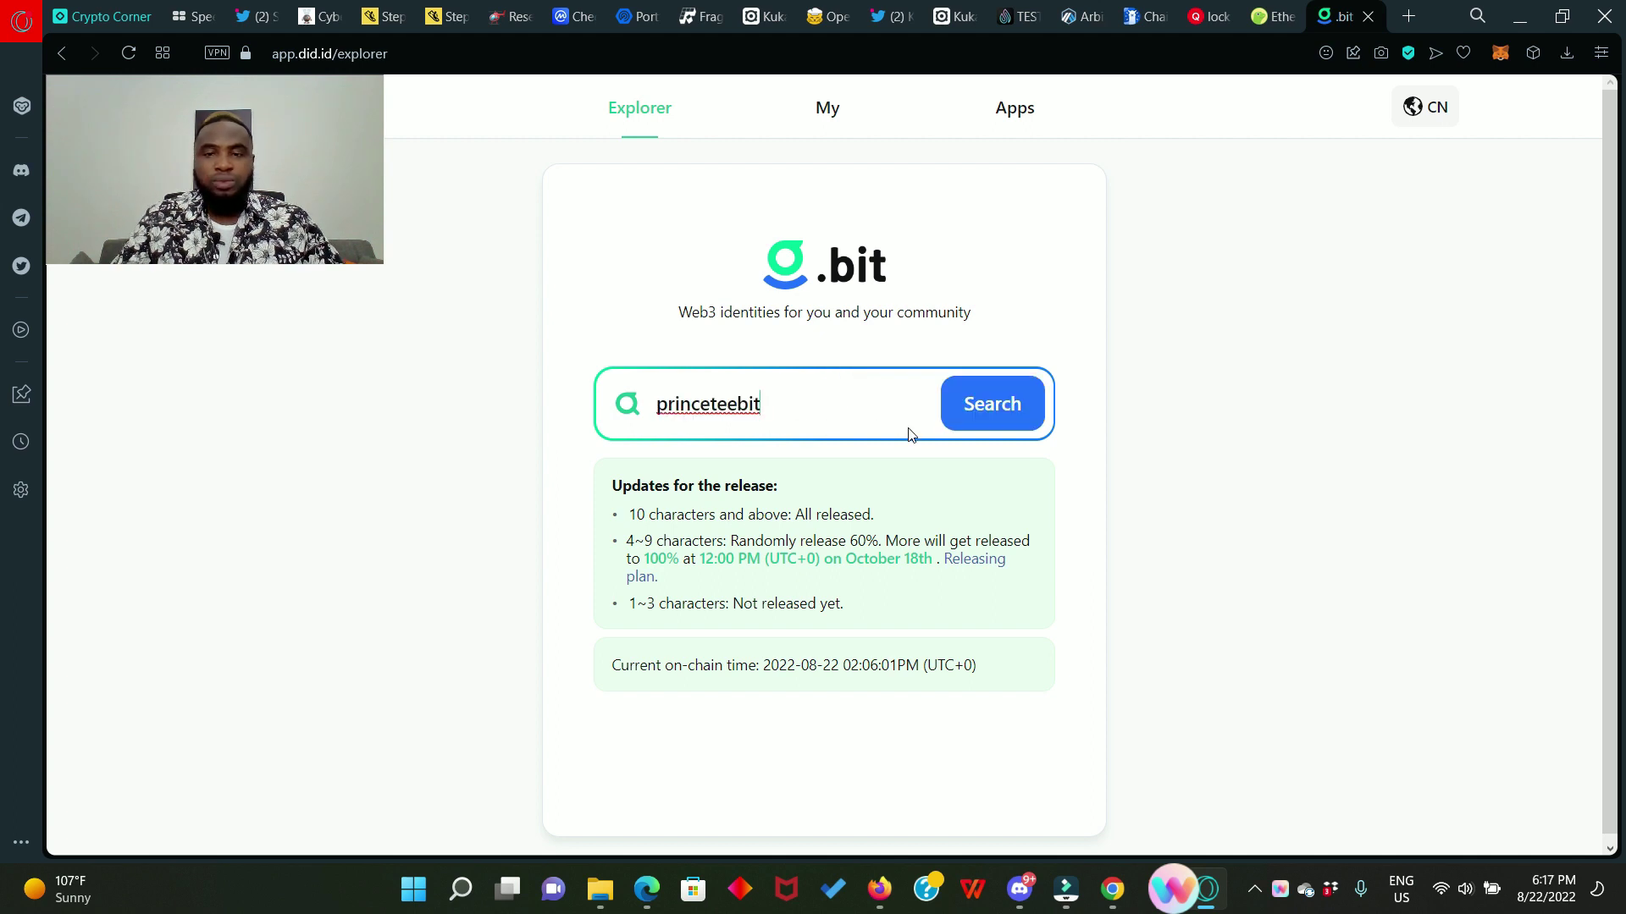
left_click(1000, 412)
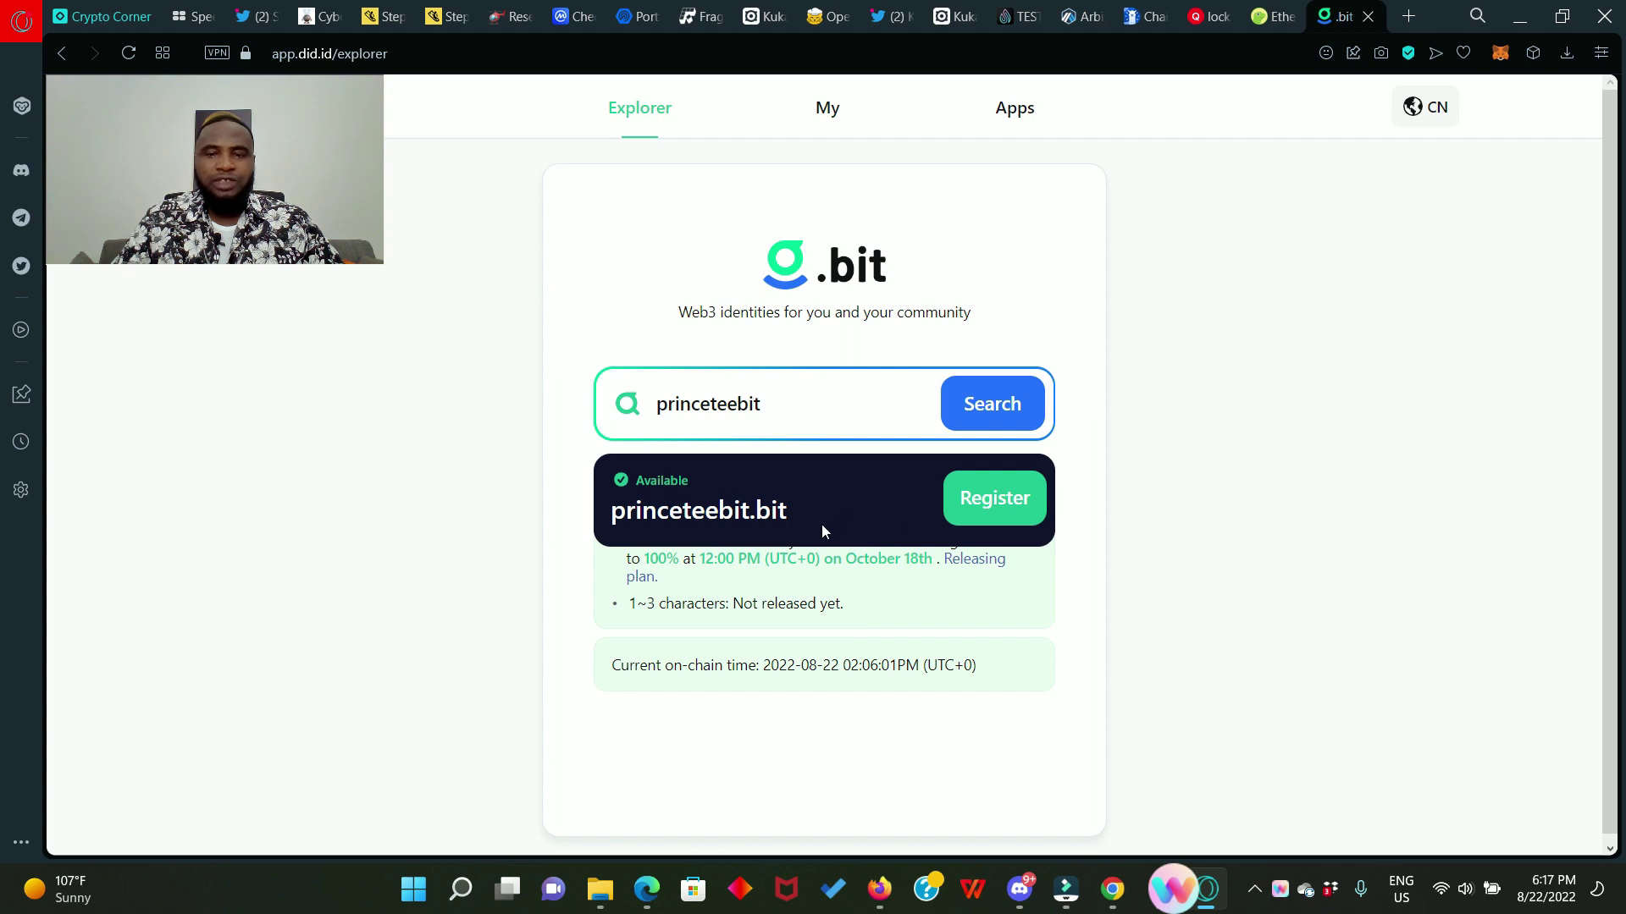
left_click(1000, 519)
left_click_drag(975, 674, 1105, 678)
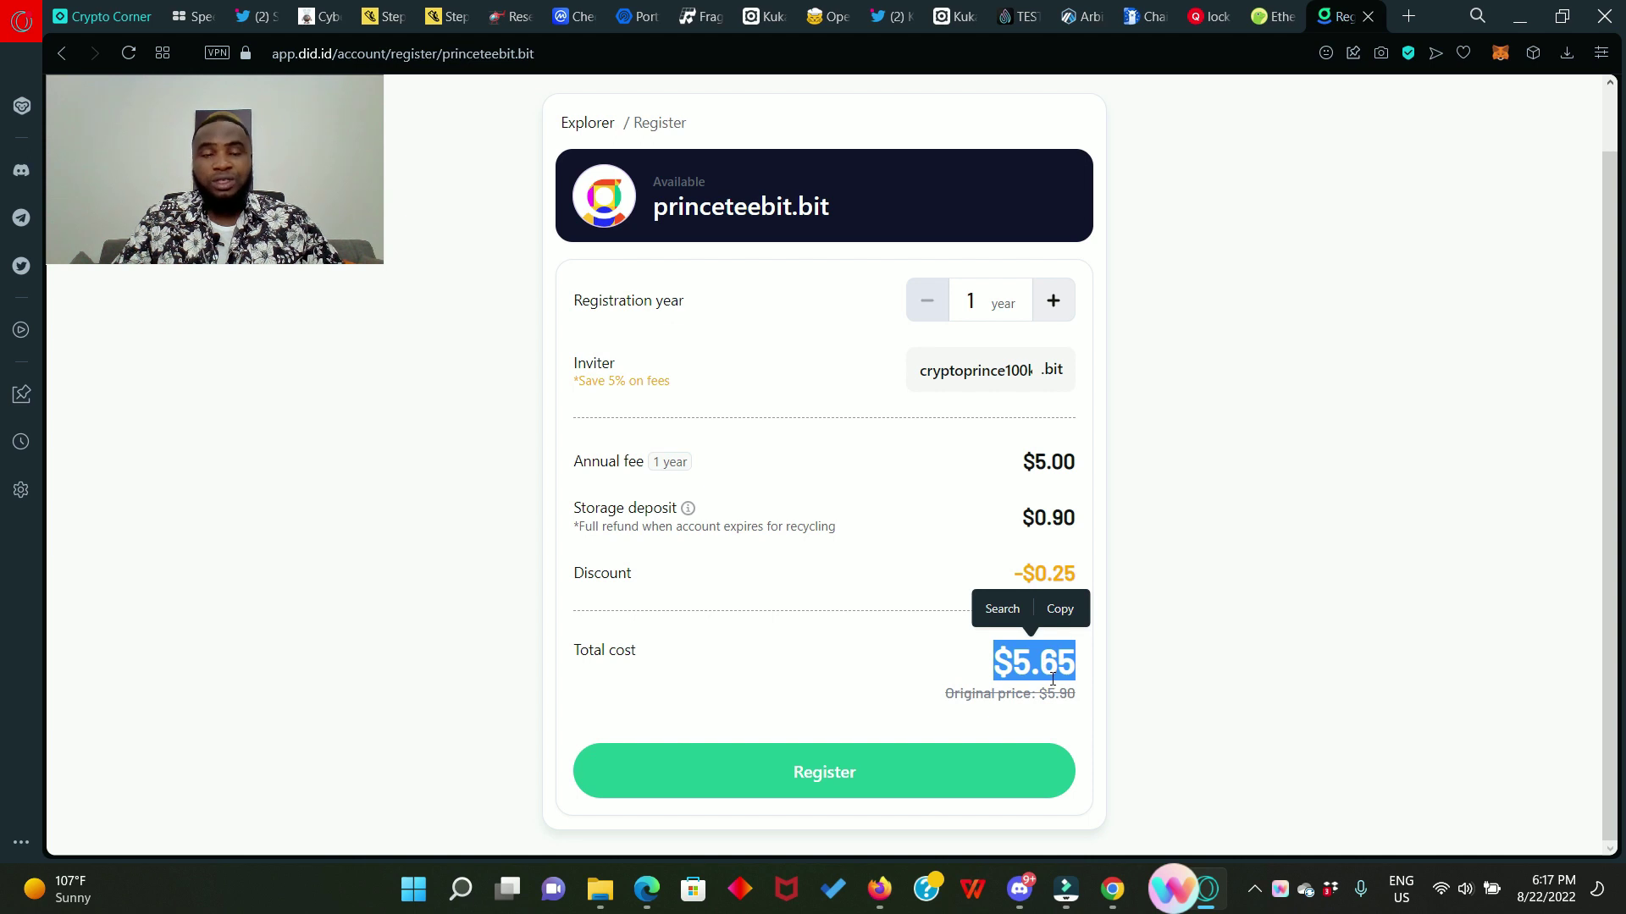
Connect the MetaMask wallet through the Polygon environment to register princeteebit.bit.
left_click(861, 769)
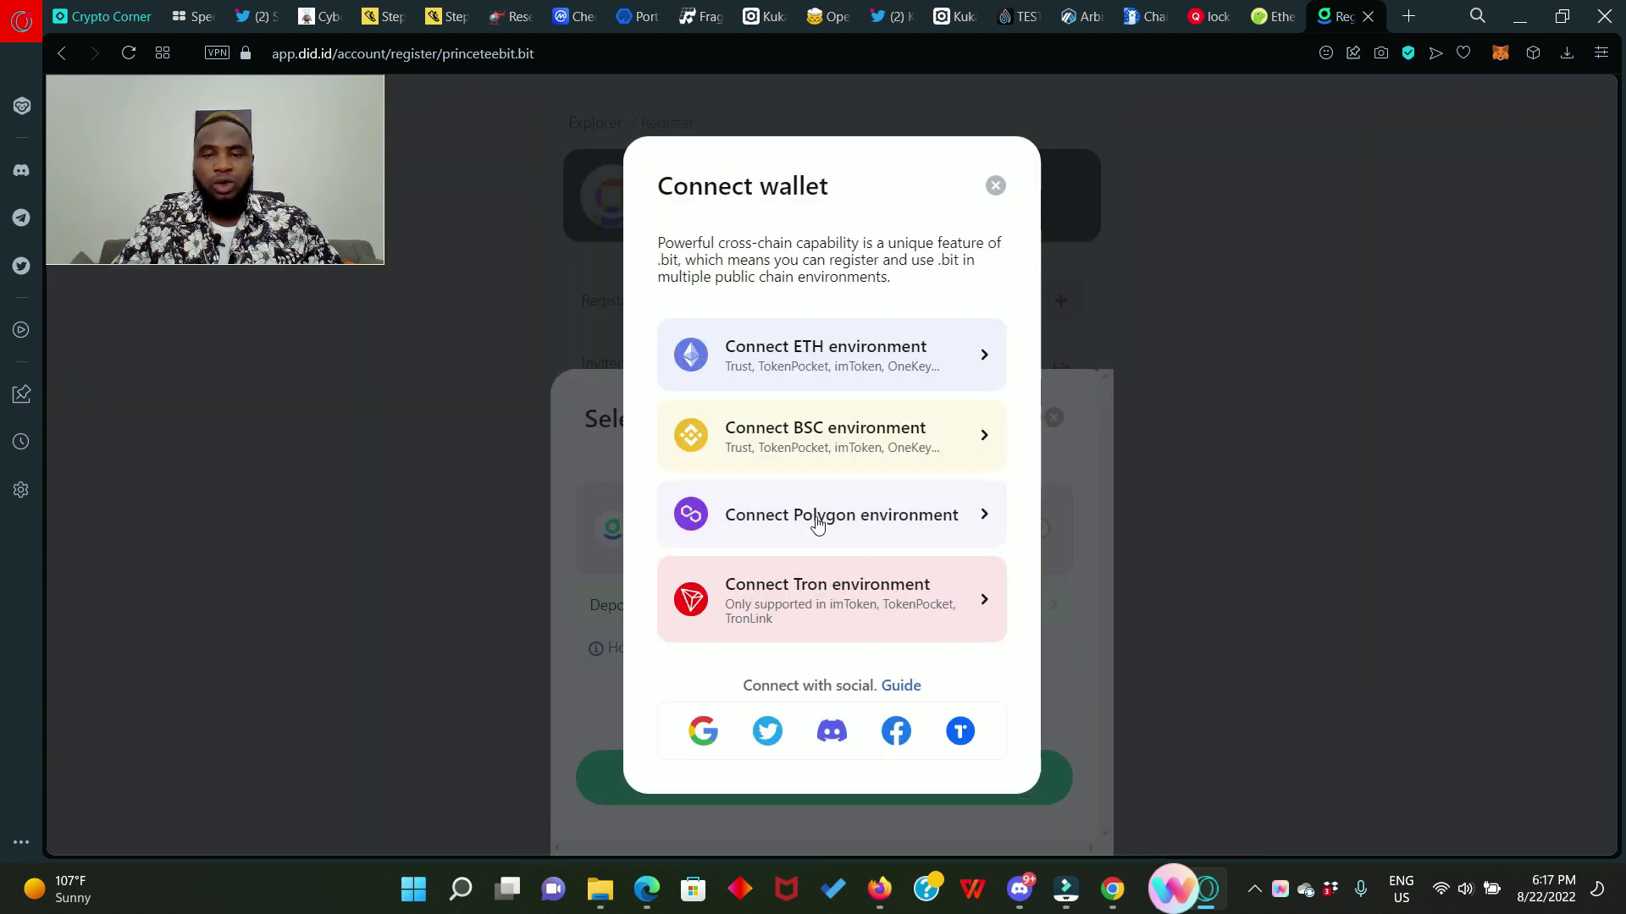
left_click(897, 530)
left_click(1534, 606)
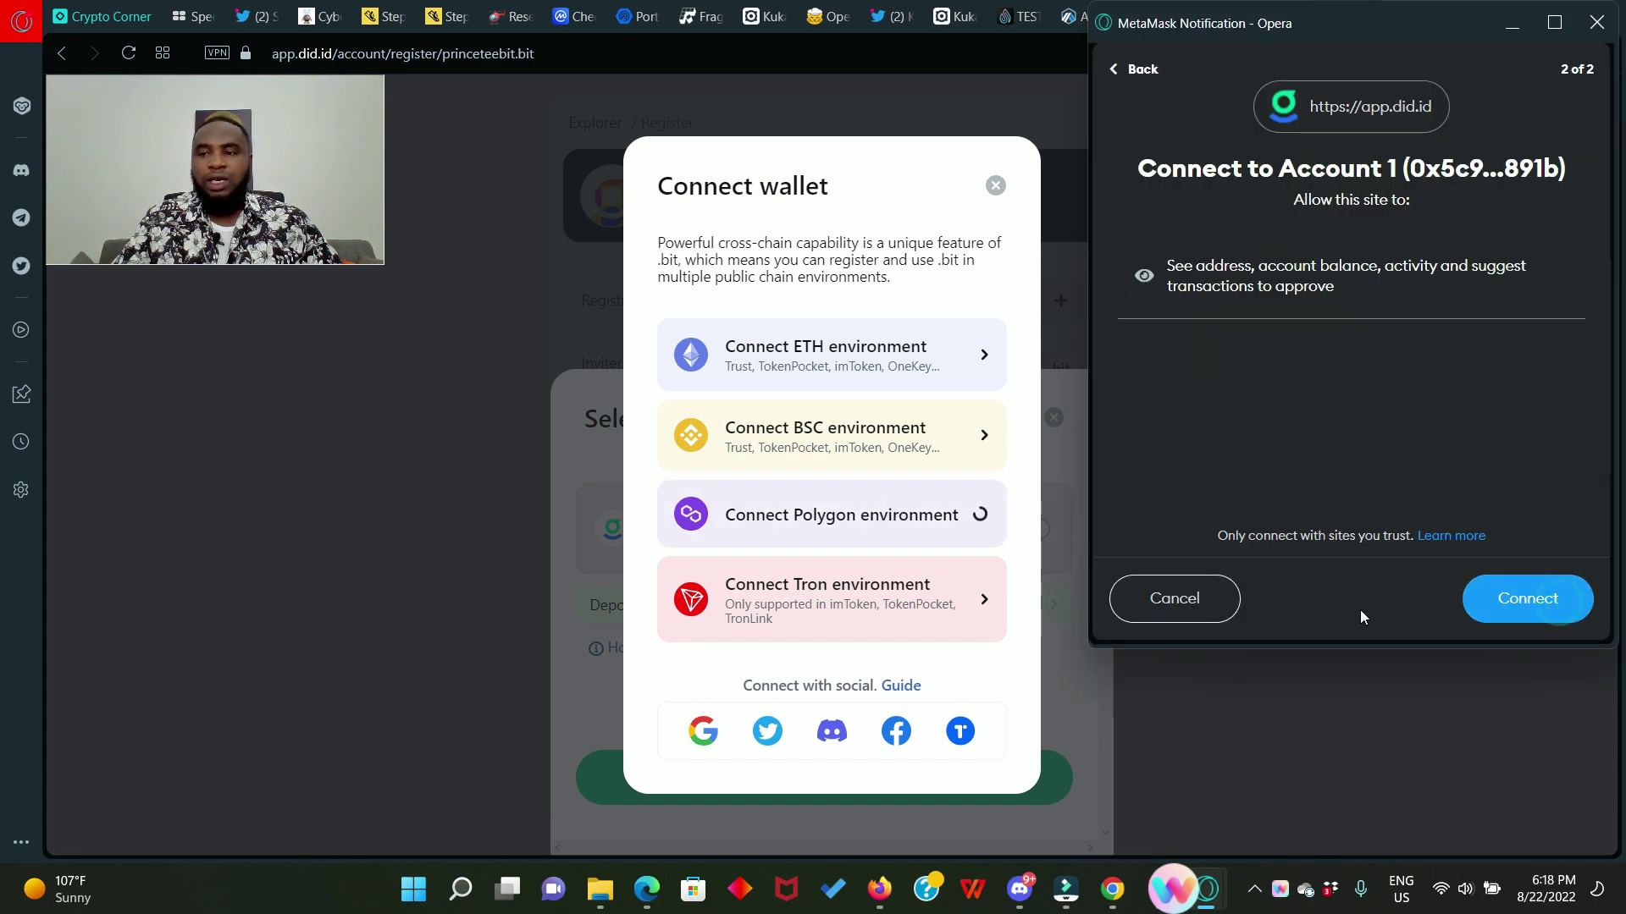
left_click(1532, 601)
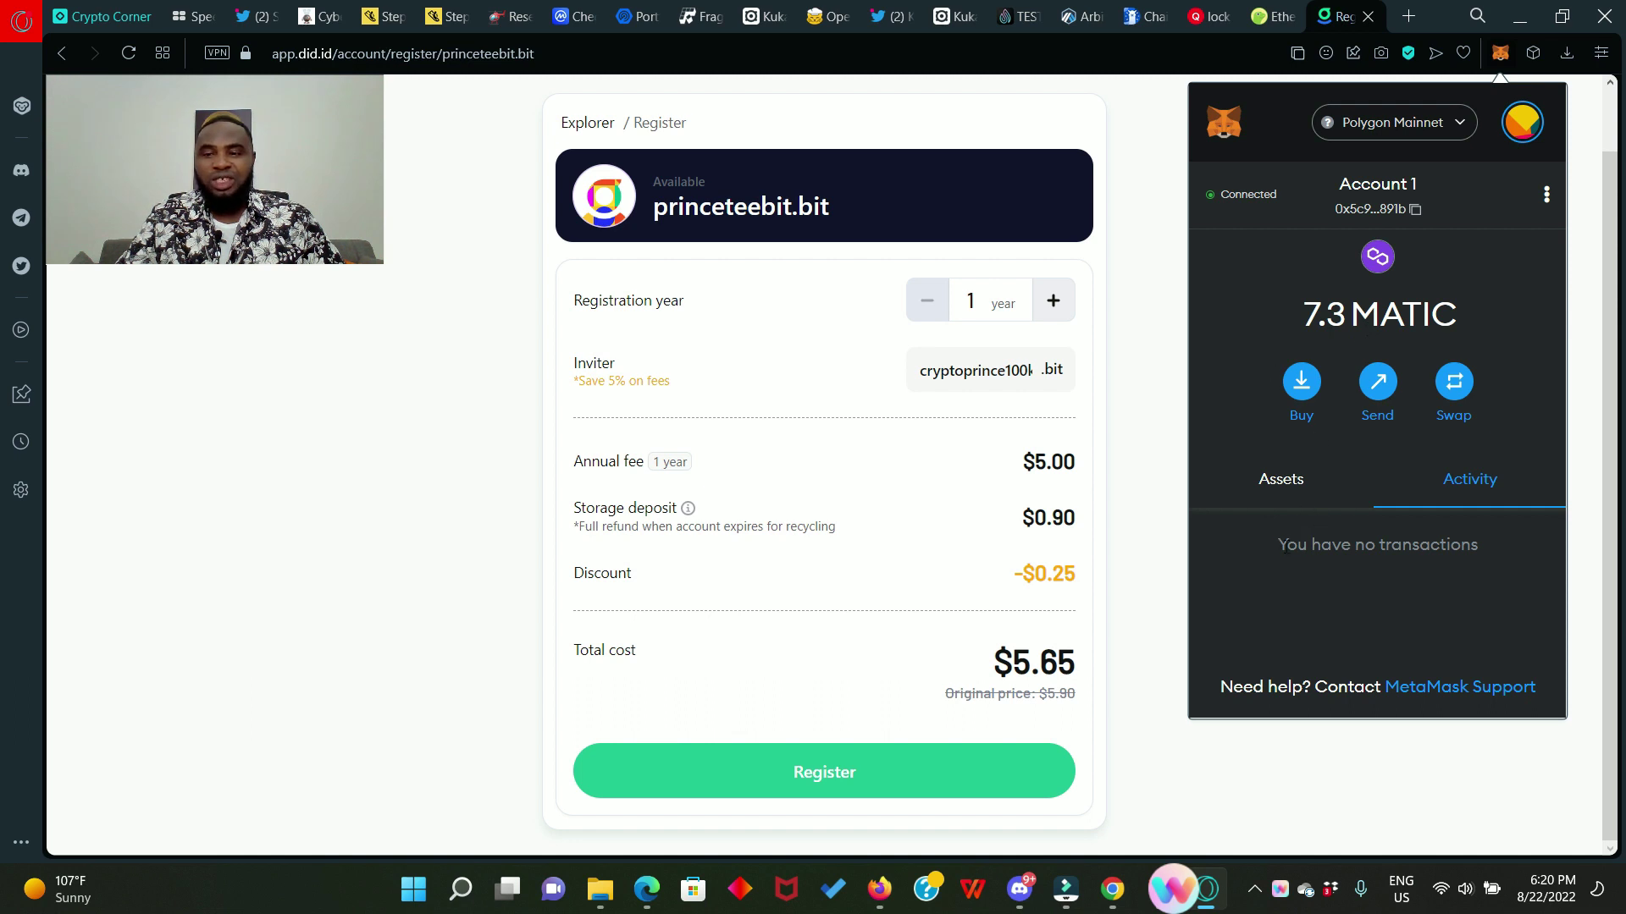
Pay the 7.20112159 MATIC registration fee and confirm the transaction in MetaMask.
left_click(827, 783)
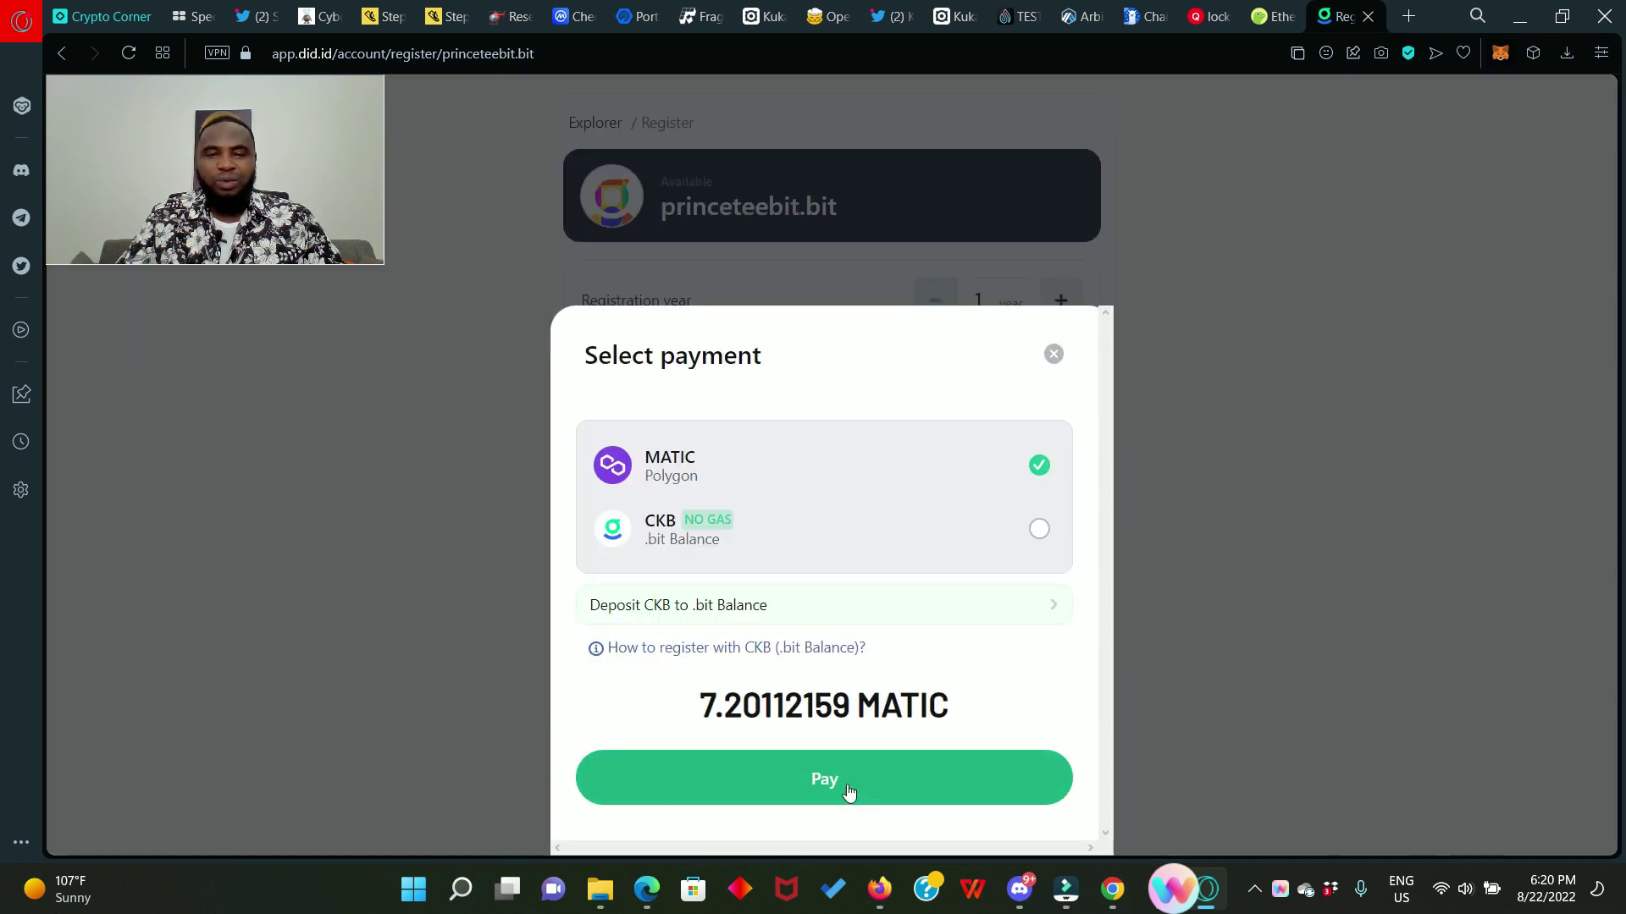
left_click(848, 789)
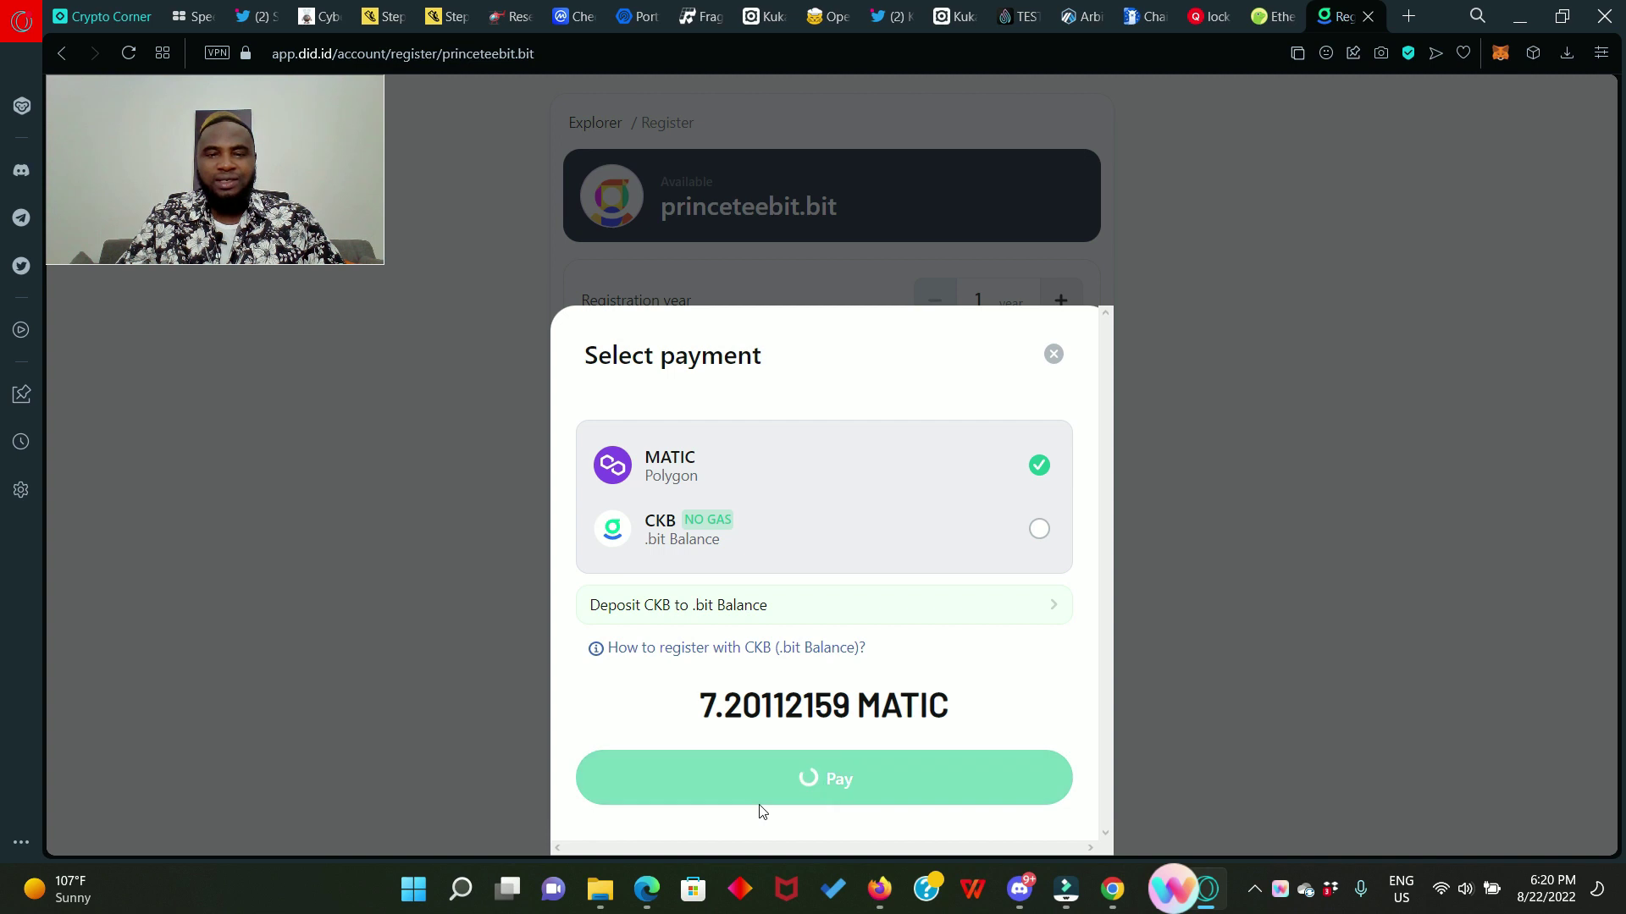
scroll(1398, 505, "down", 2)
scroll(1399, 505, "down", 1)
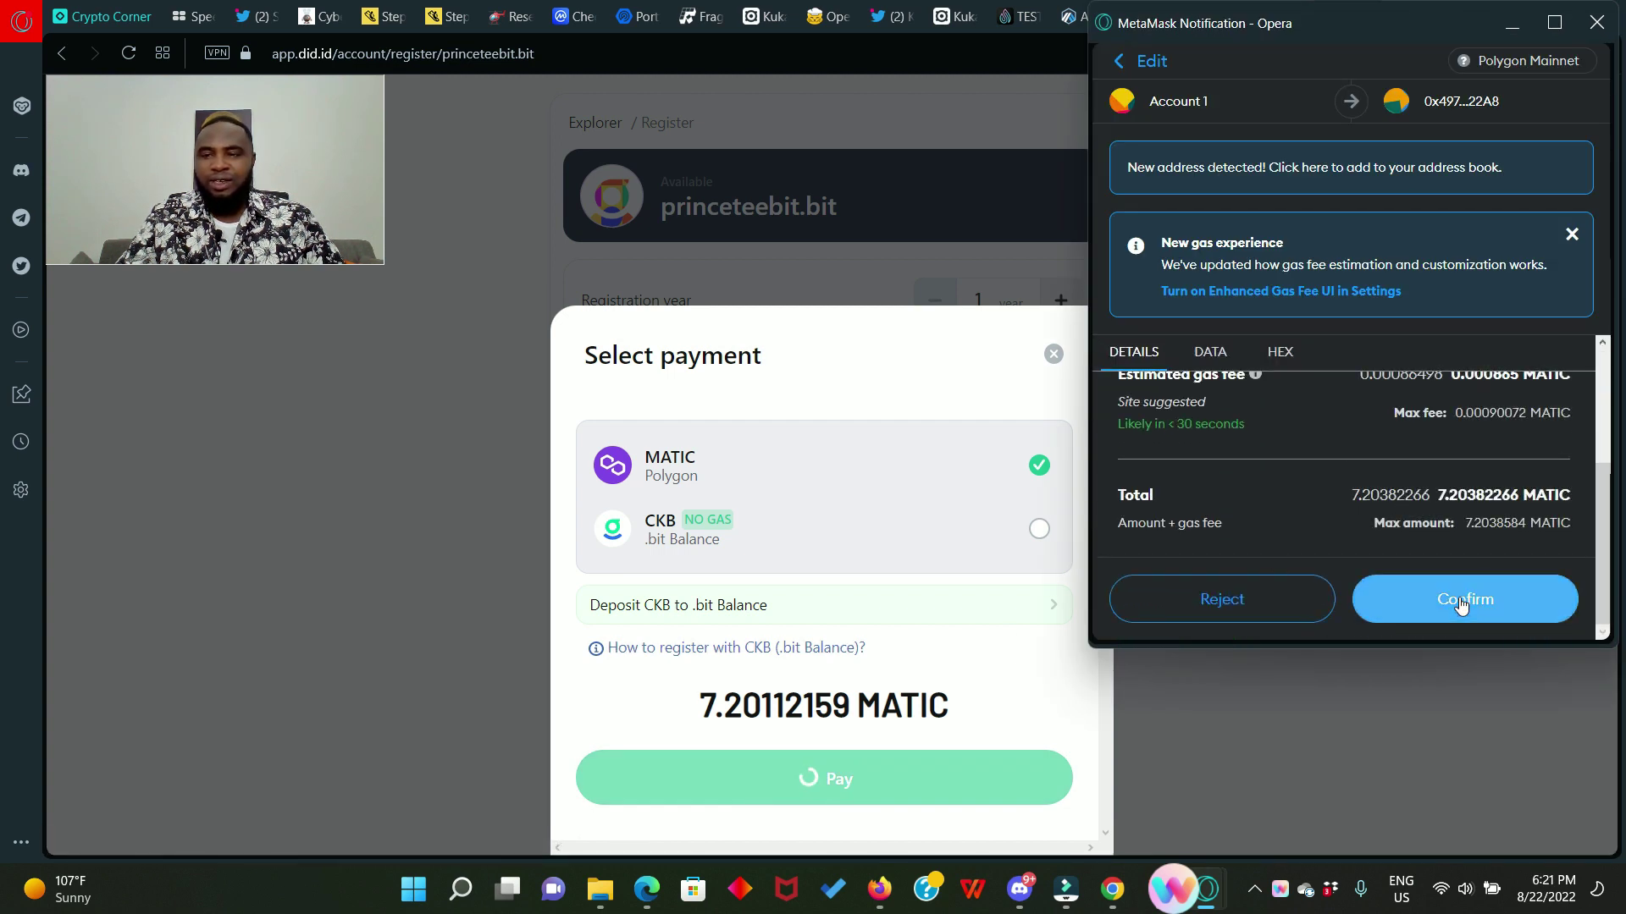
left_click(1461, 600)
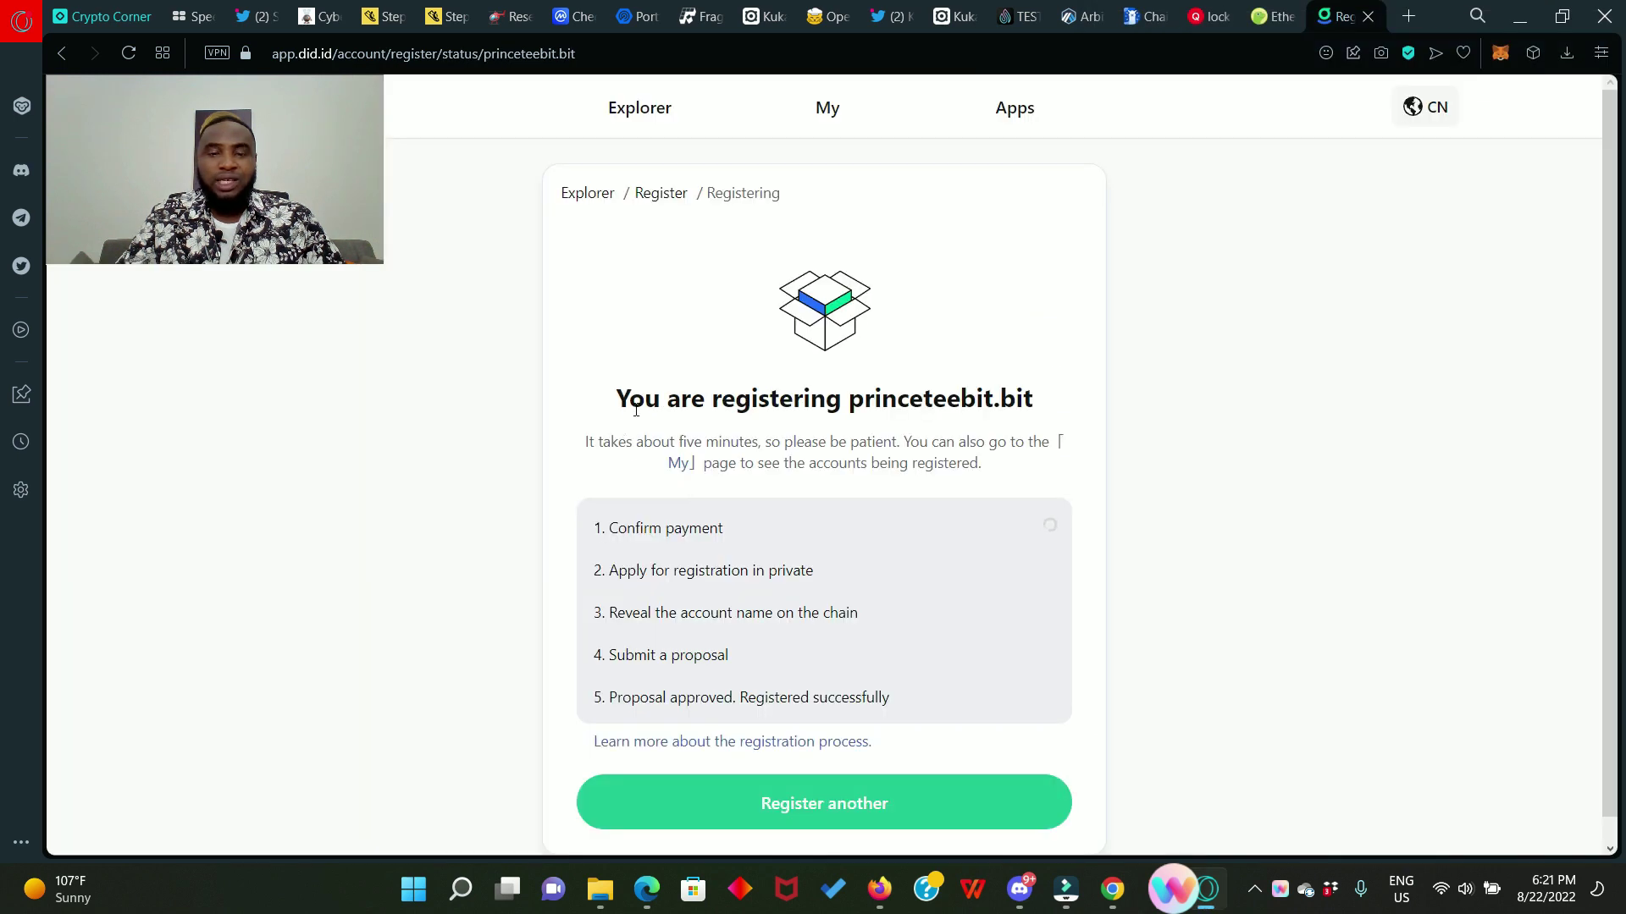
Highlight the princeteebit.bit registering status heading while all five steps complete.
left_click_drag(613, 413, 1034, 404)
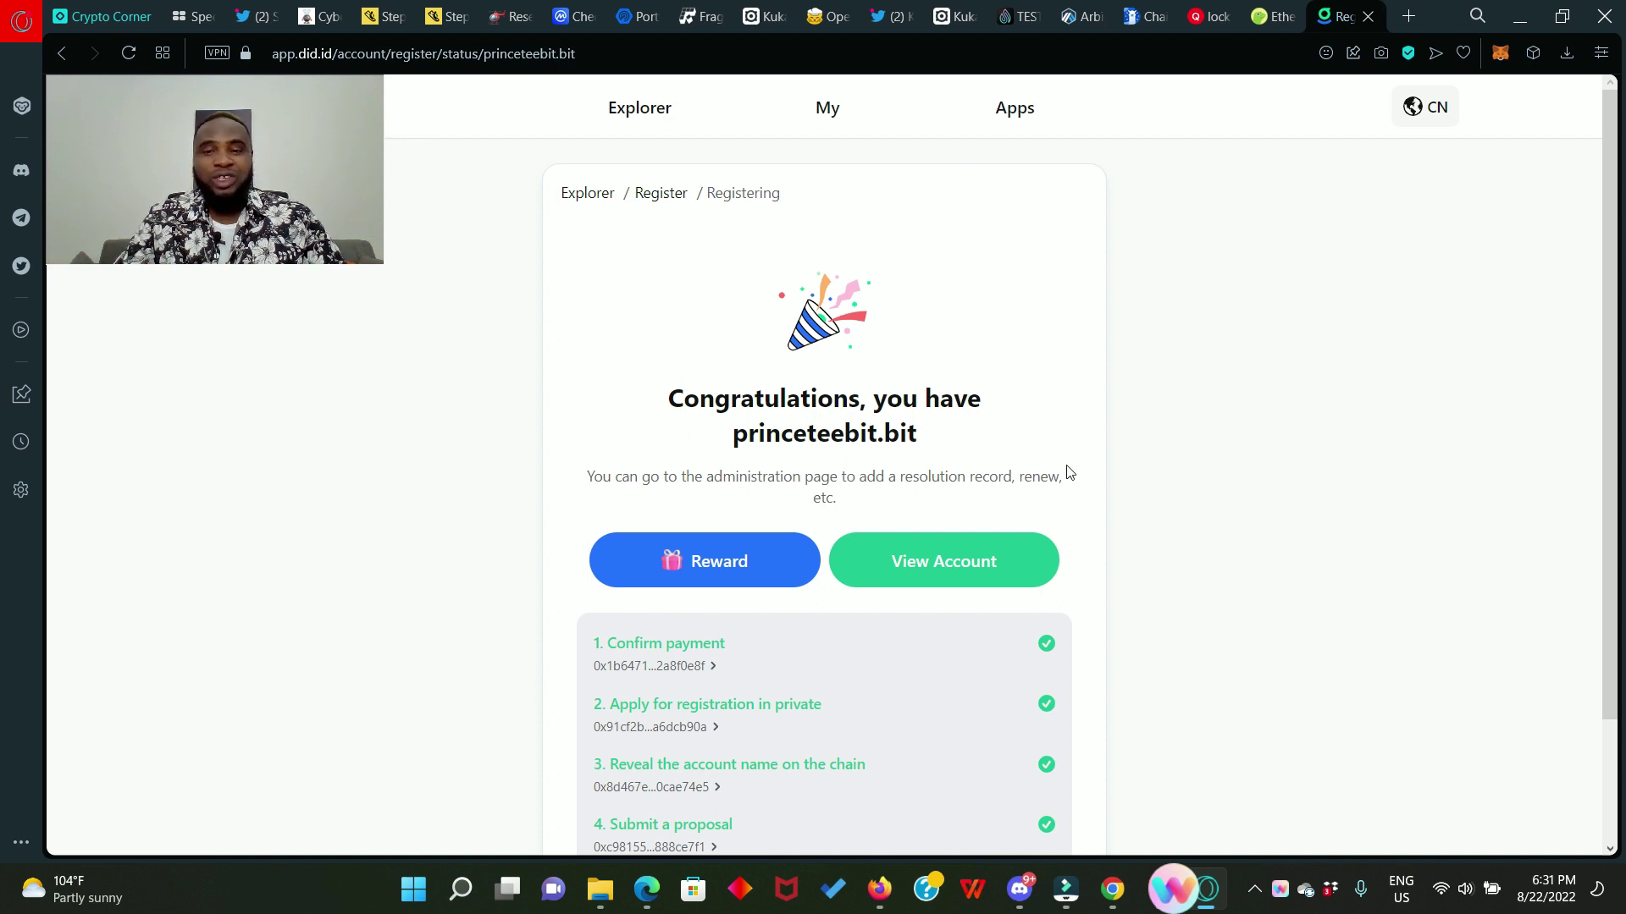
Scroll the invitation poster, open the invite reward page, then go back to Explorer.
scroll(1028, 434, "down", 2)
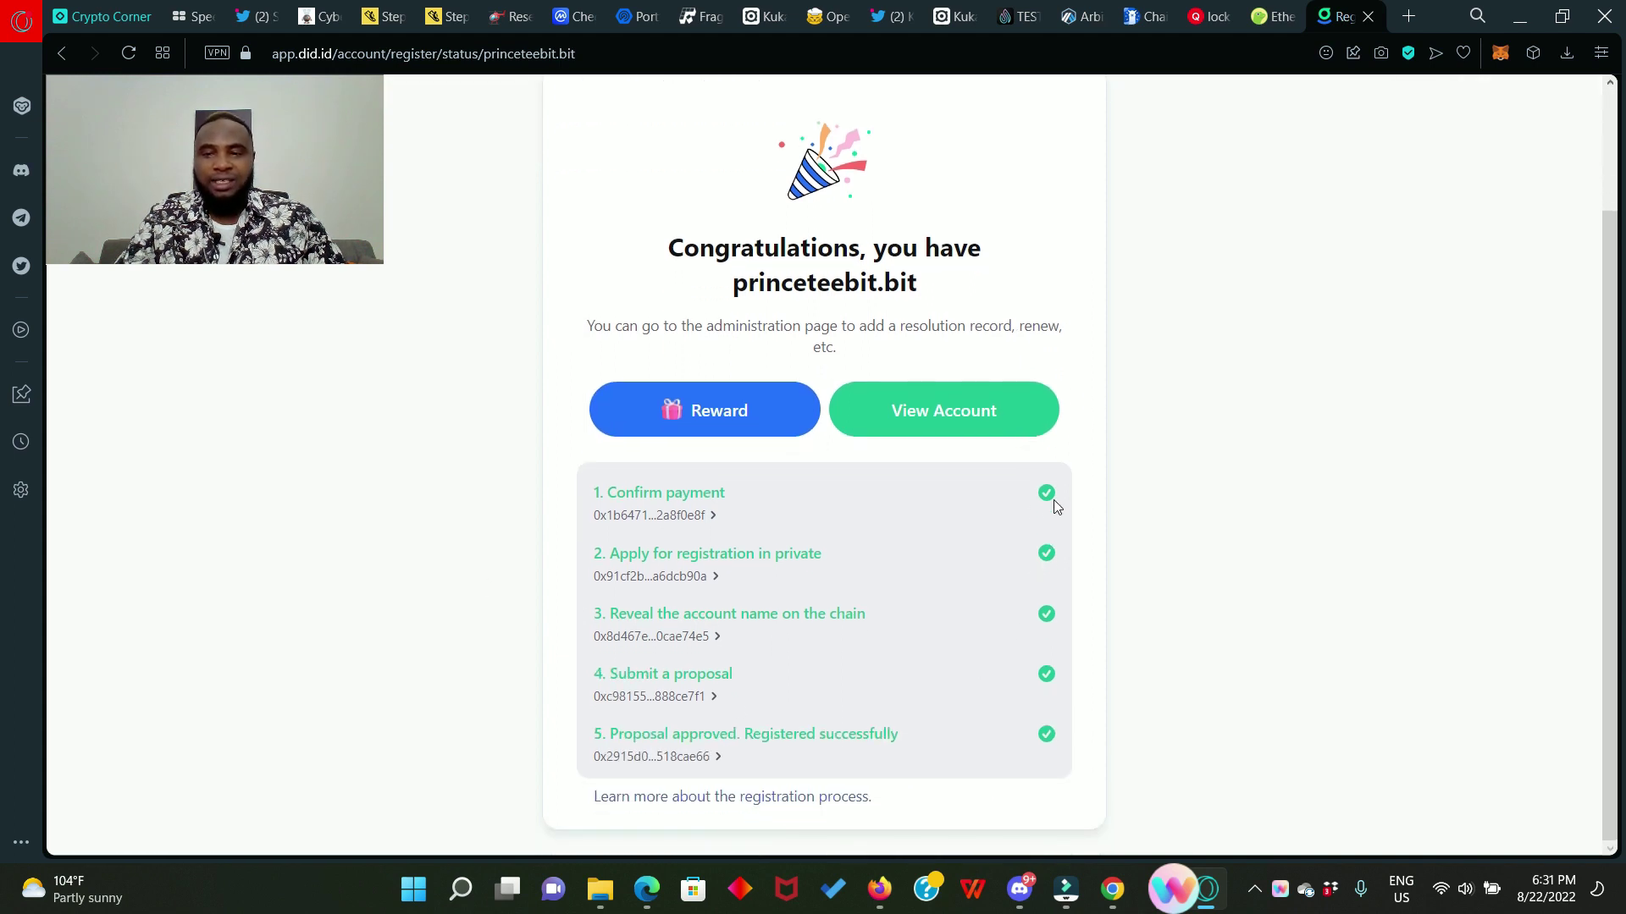
scroll(1039, 658, "up", 1)
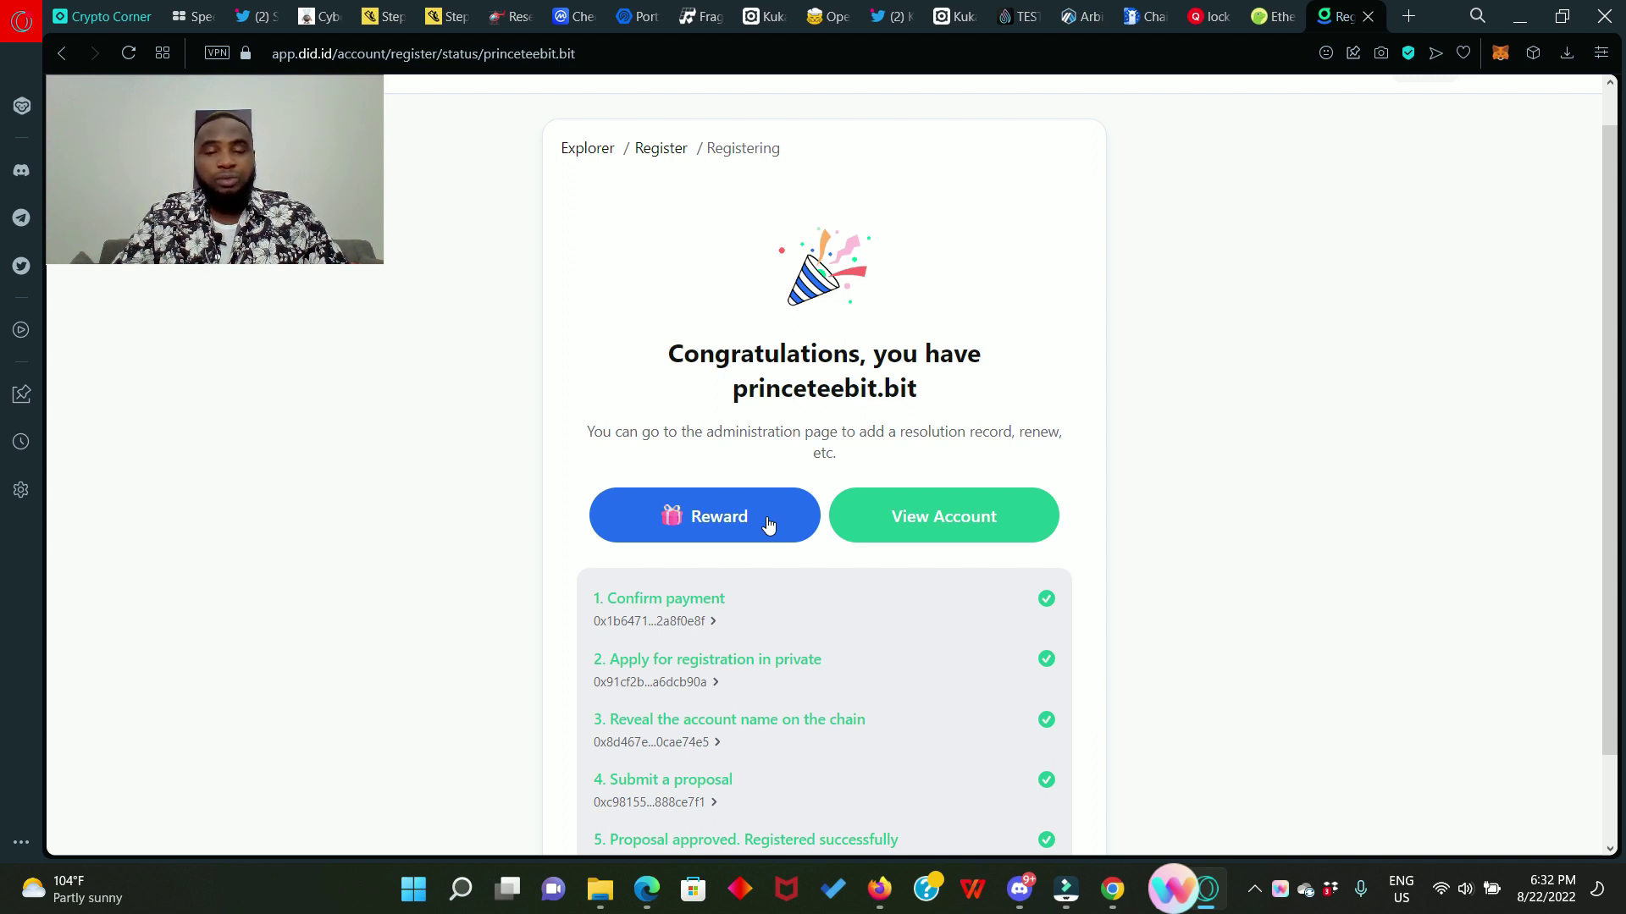
left_click(709, 521)
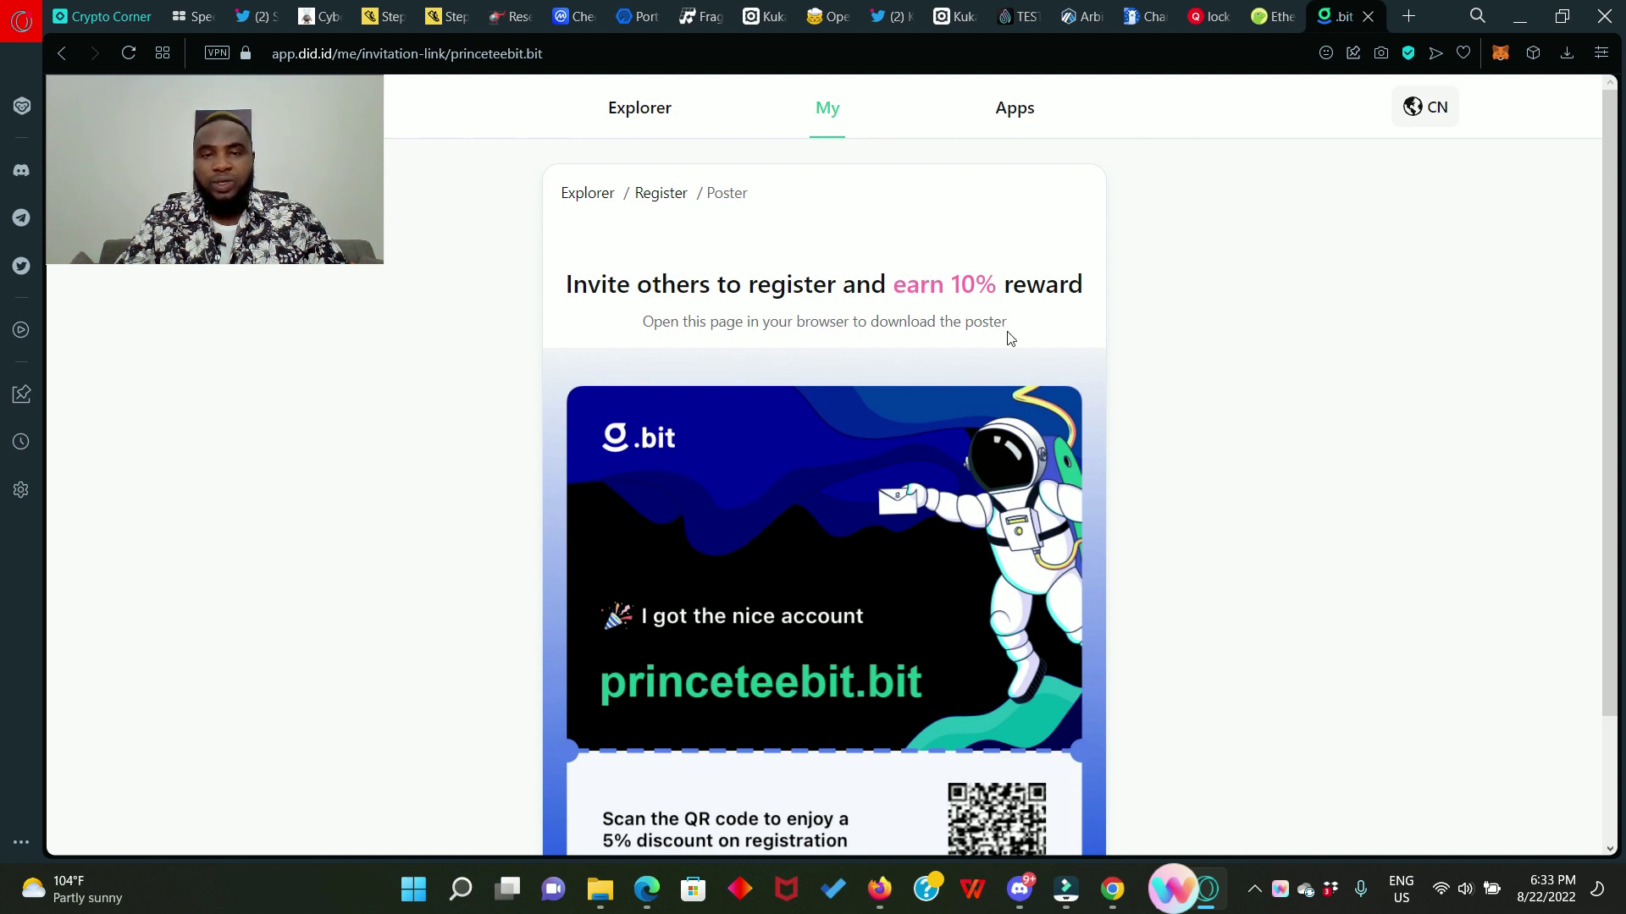
left_click(657, 123)
Open the My page and view princeteebit.bit's invitation reward link under Rewards.
left_click(825, 108)
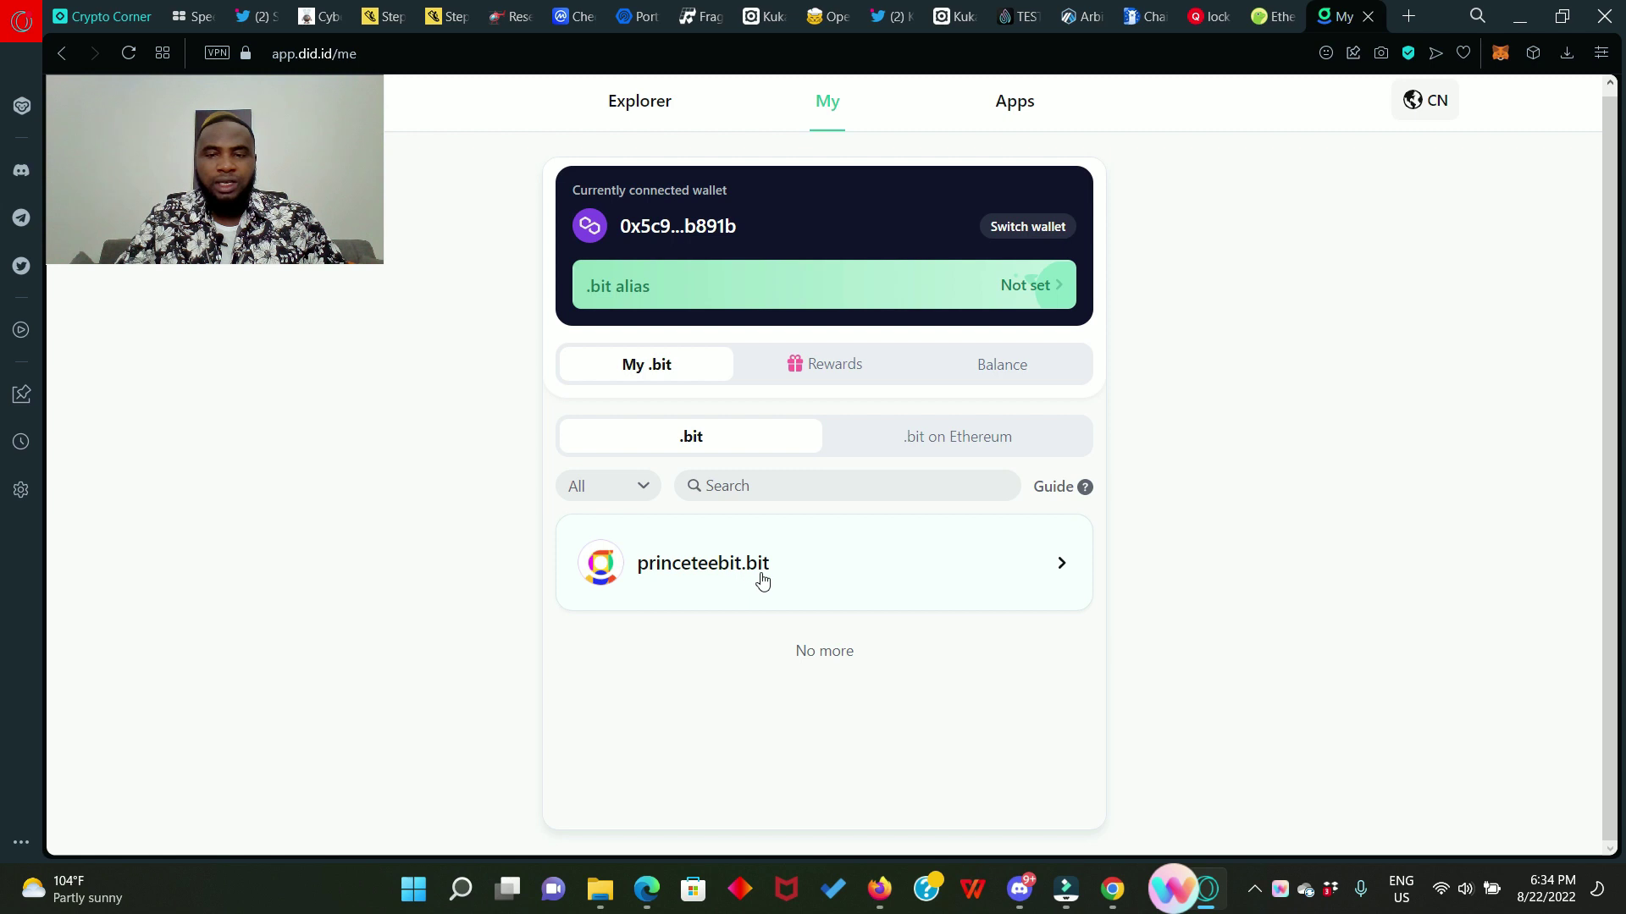
left_click(844, 364)
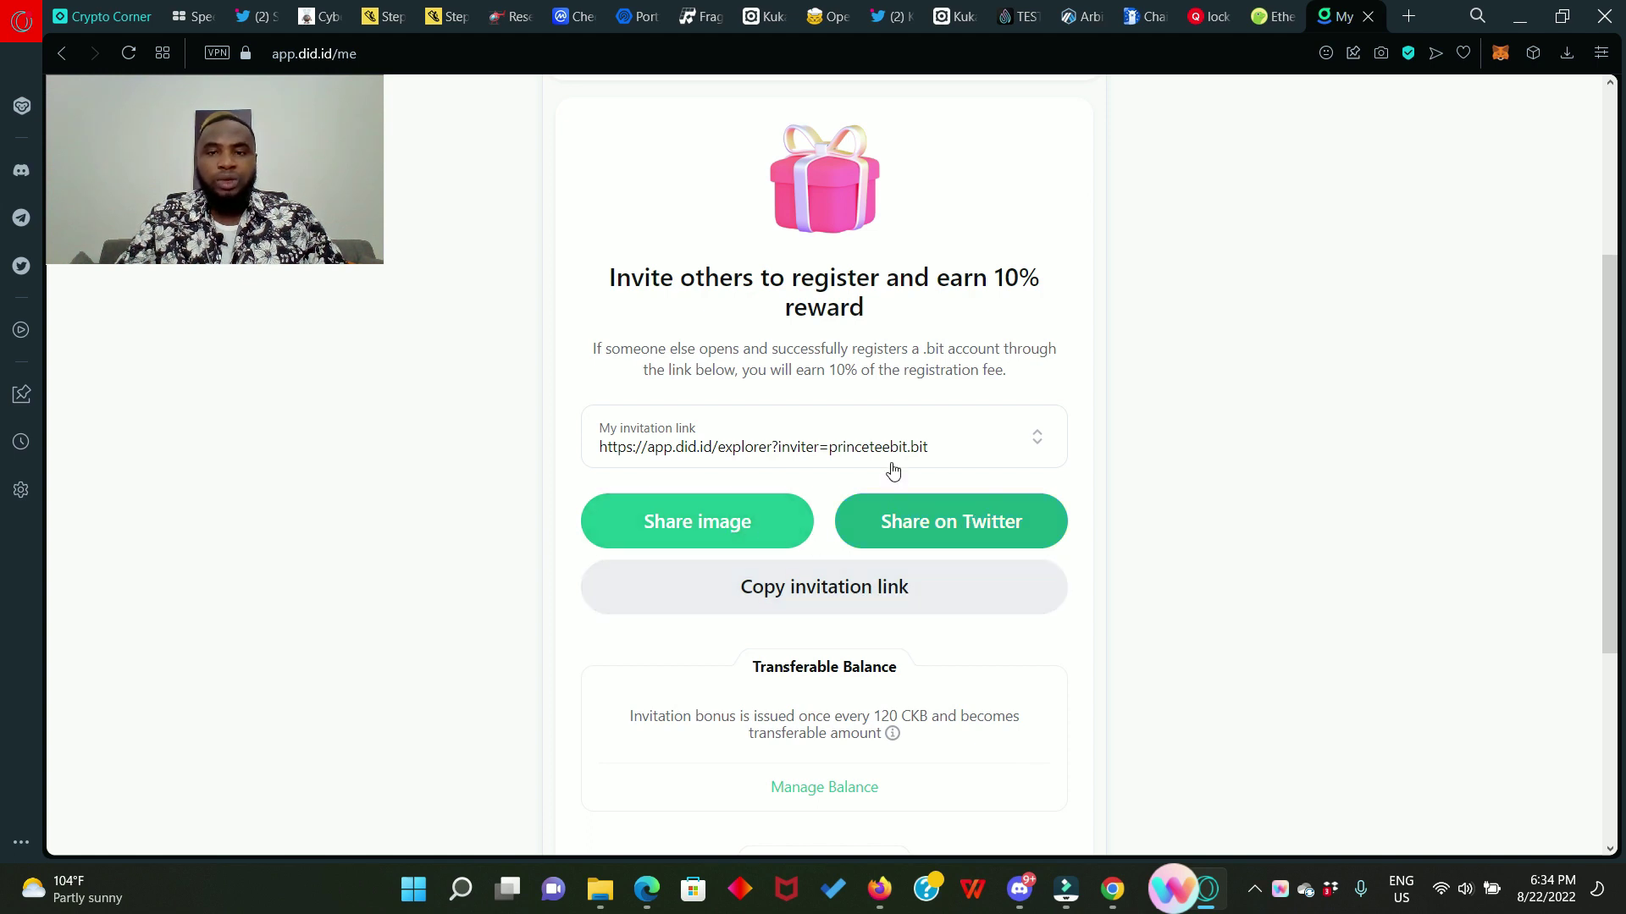
scroll(893, 472, "up", 5)
Open balance.did.id, connect the Polygon MetaMask wallet, and sign the CKB address request.
left_click(1009, 378)
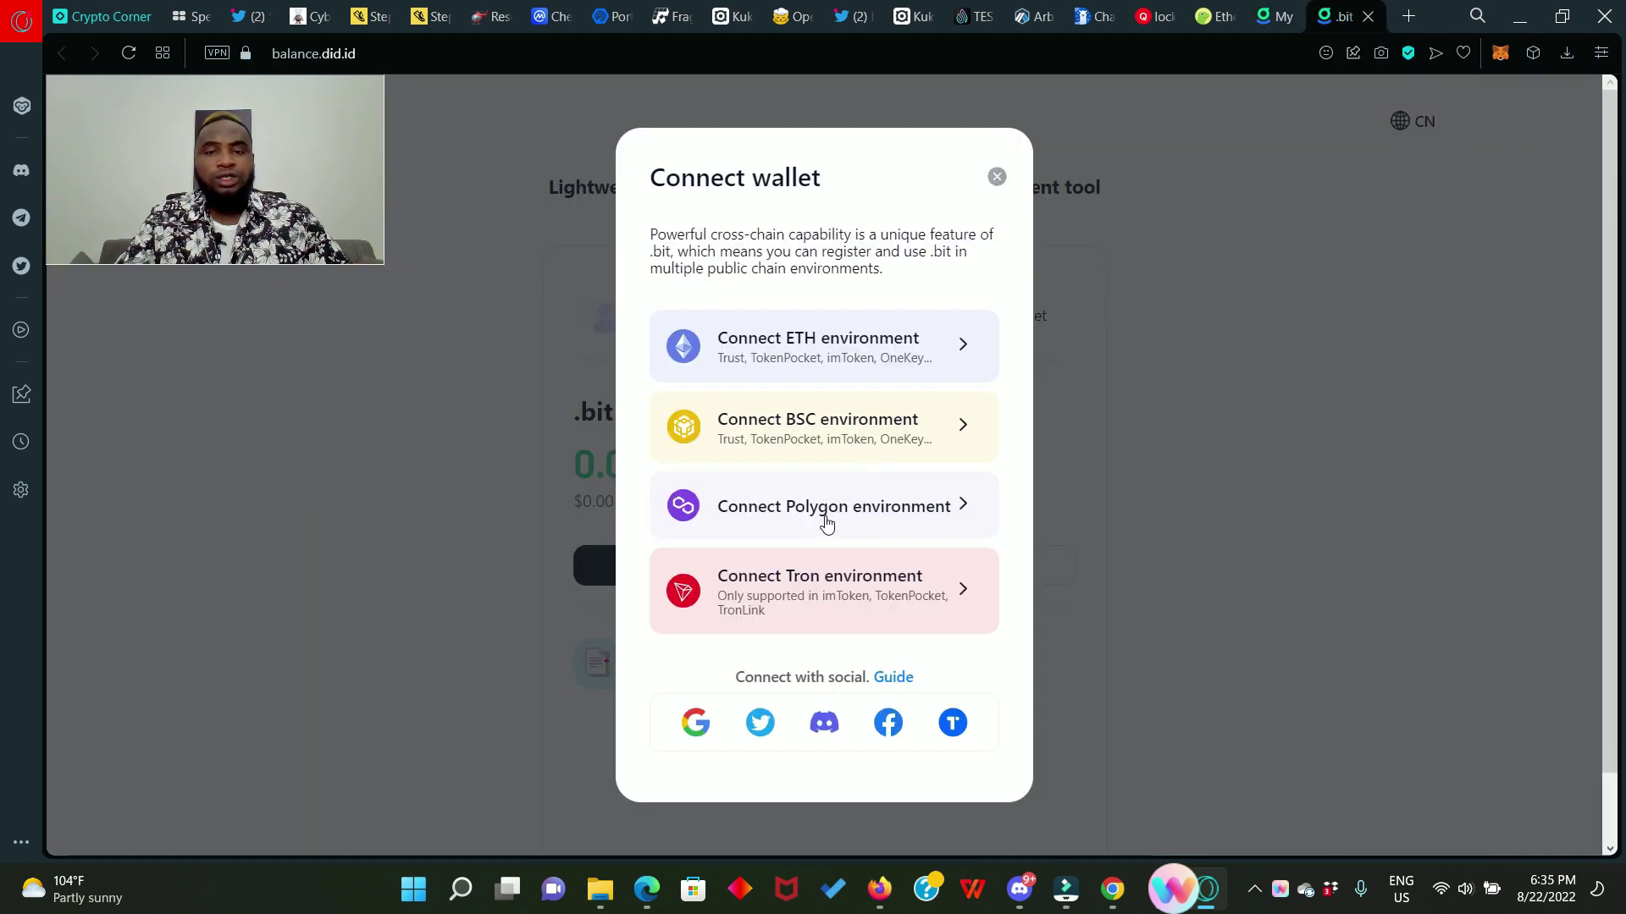
left_click(896, 514)
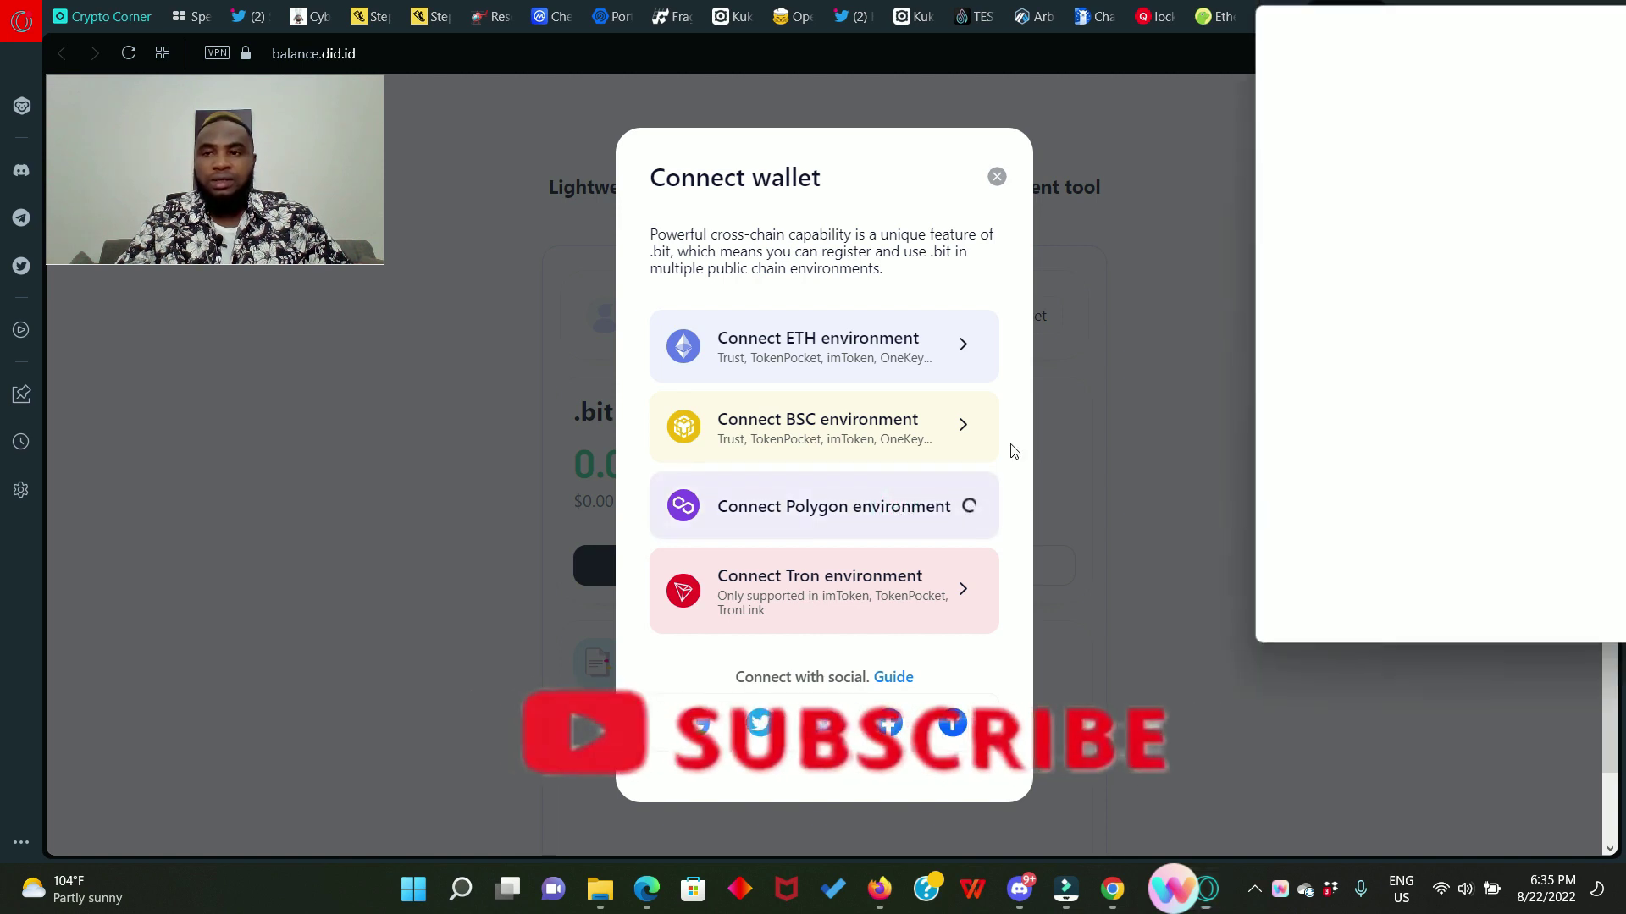
left_click(1524, 597)
left_click(1537, 603)
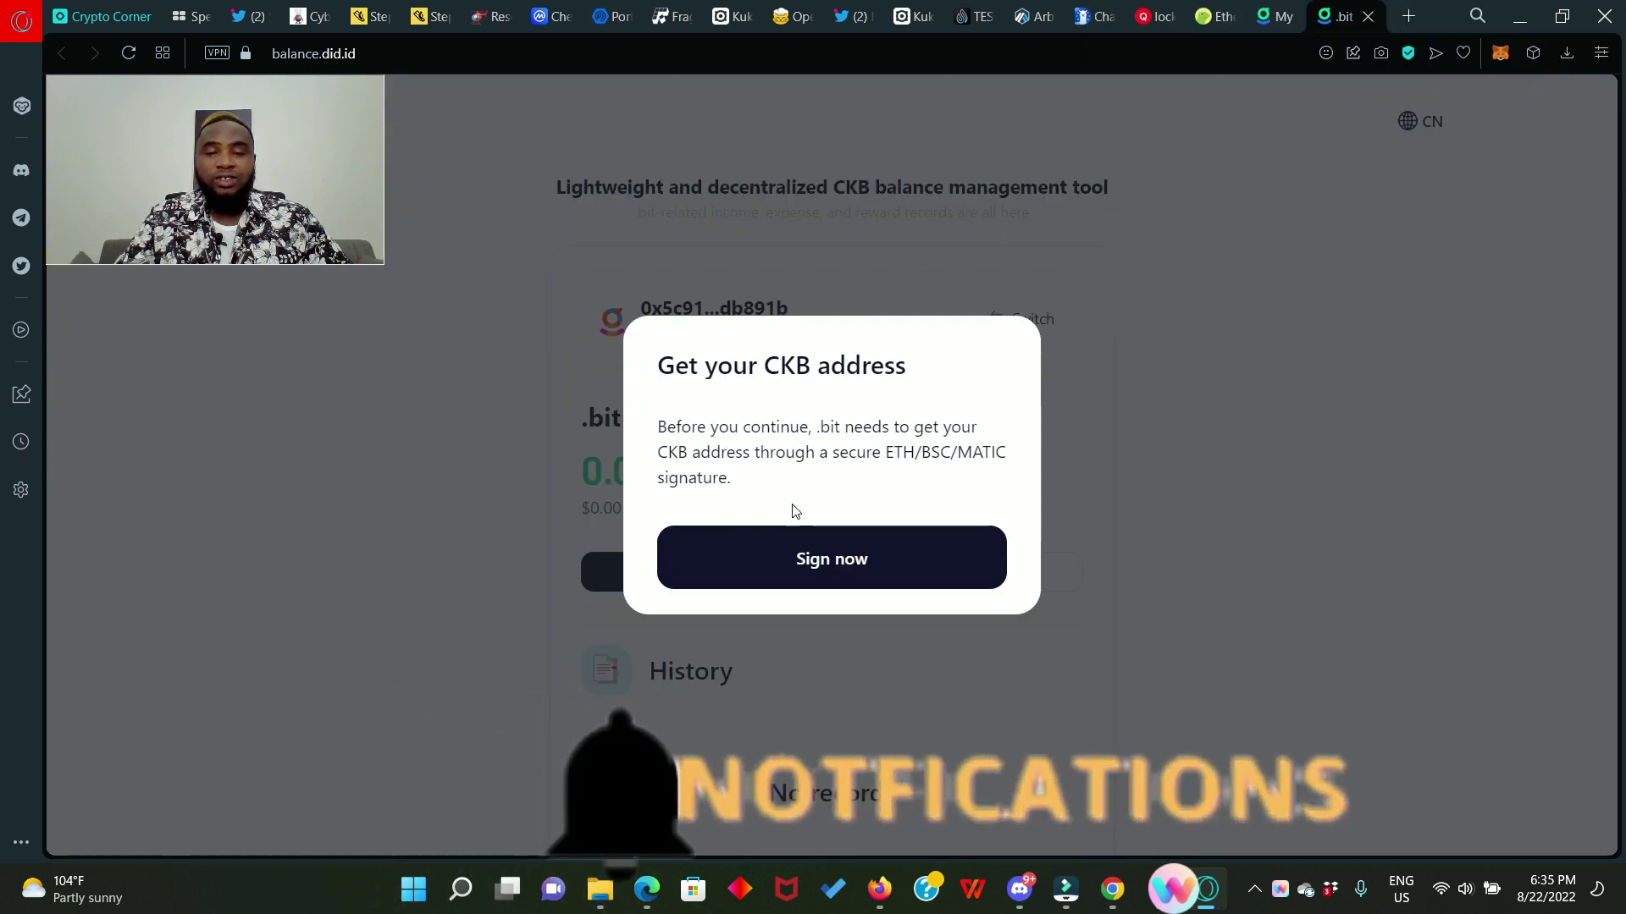
left_click(851, 565)
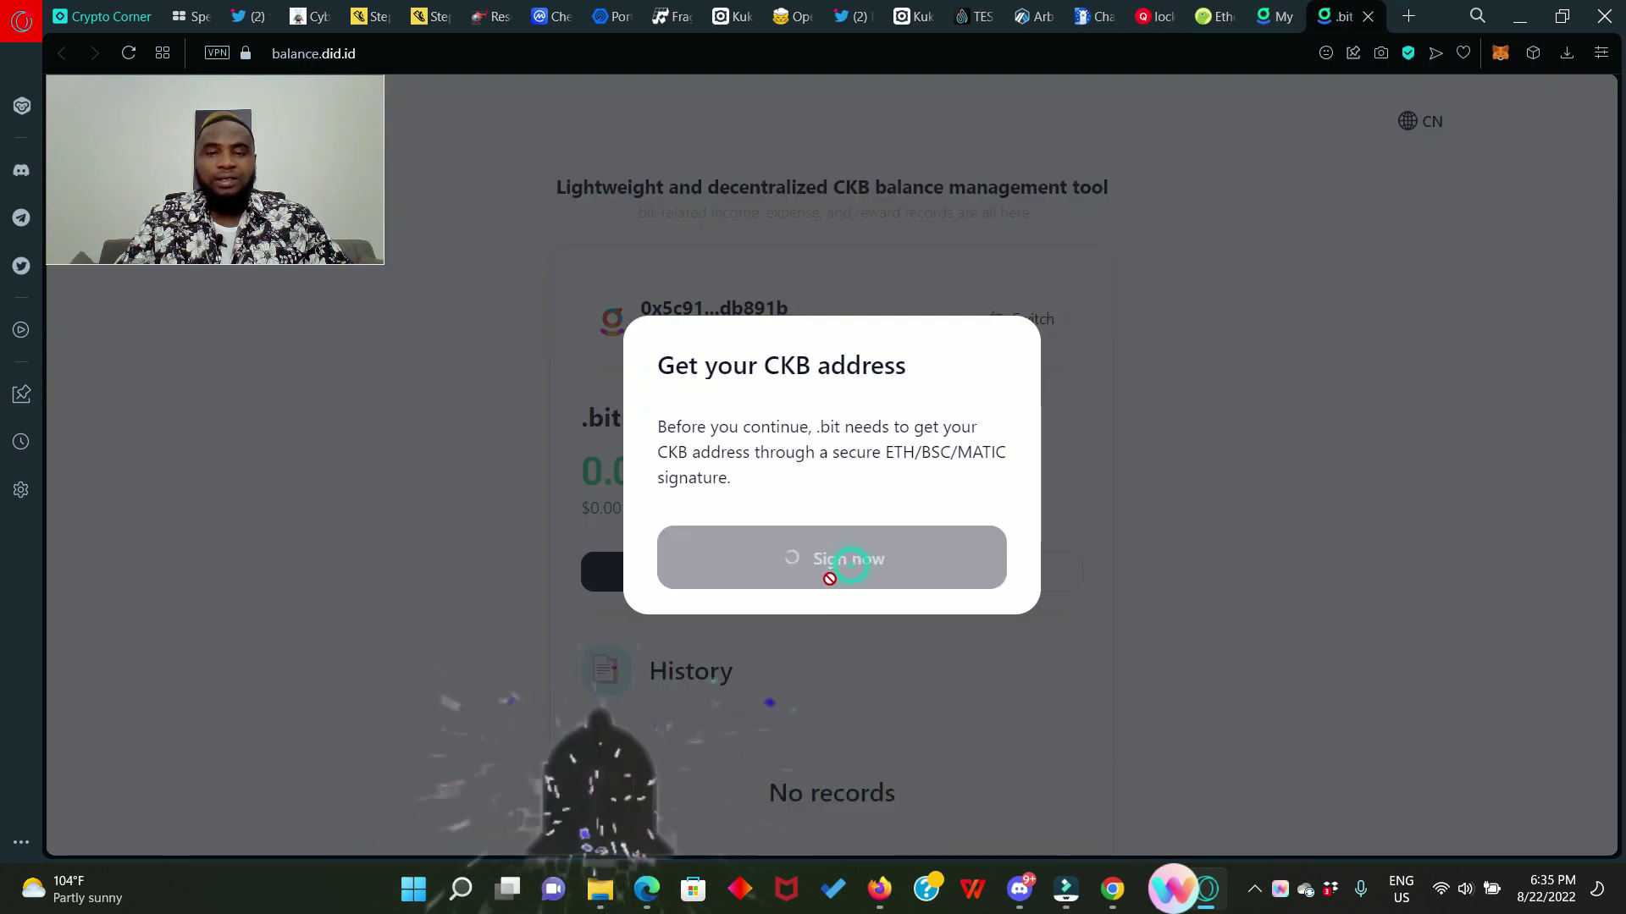
left_click(1460, 590)
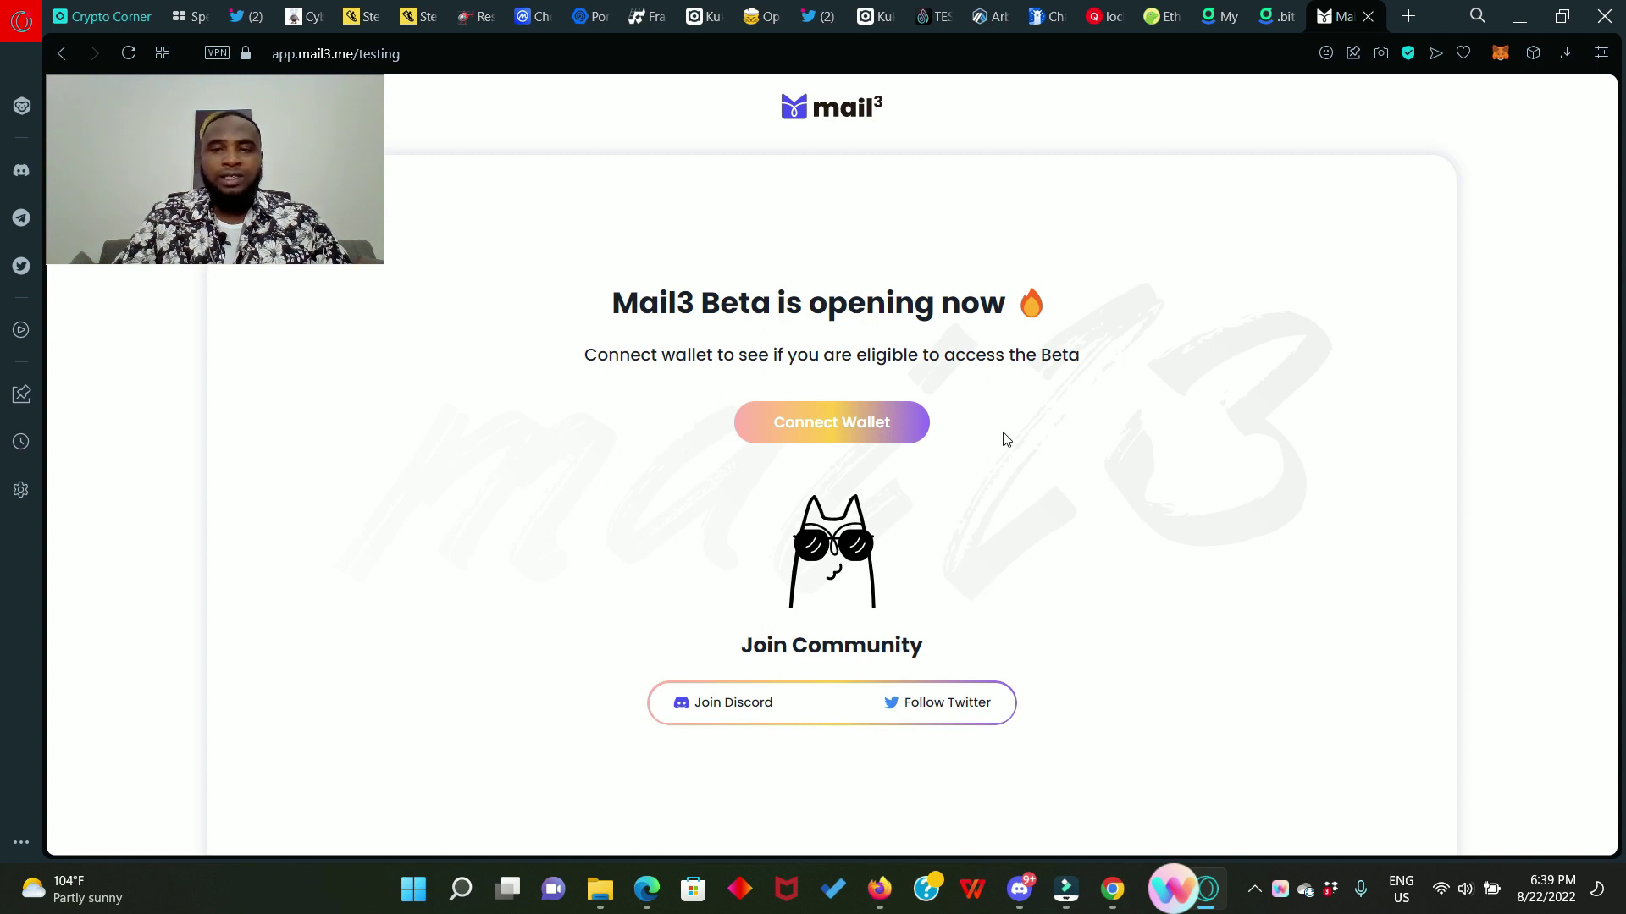
Connect MetaMask to Mail3, check Beta eligibility, and sign the authorization message.
left_click(834, 430)
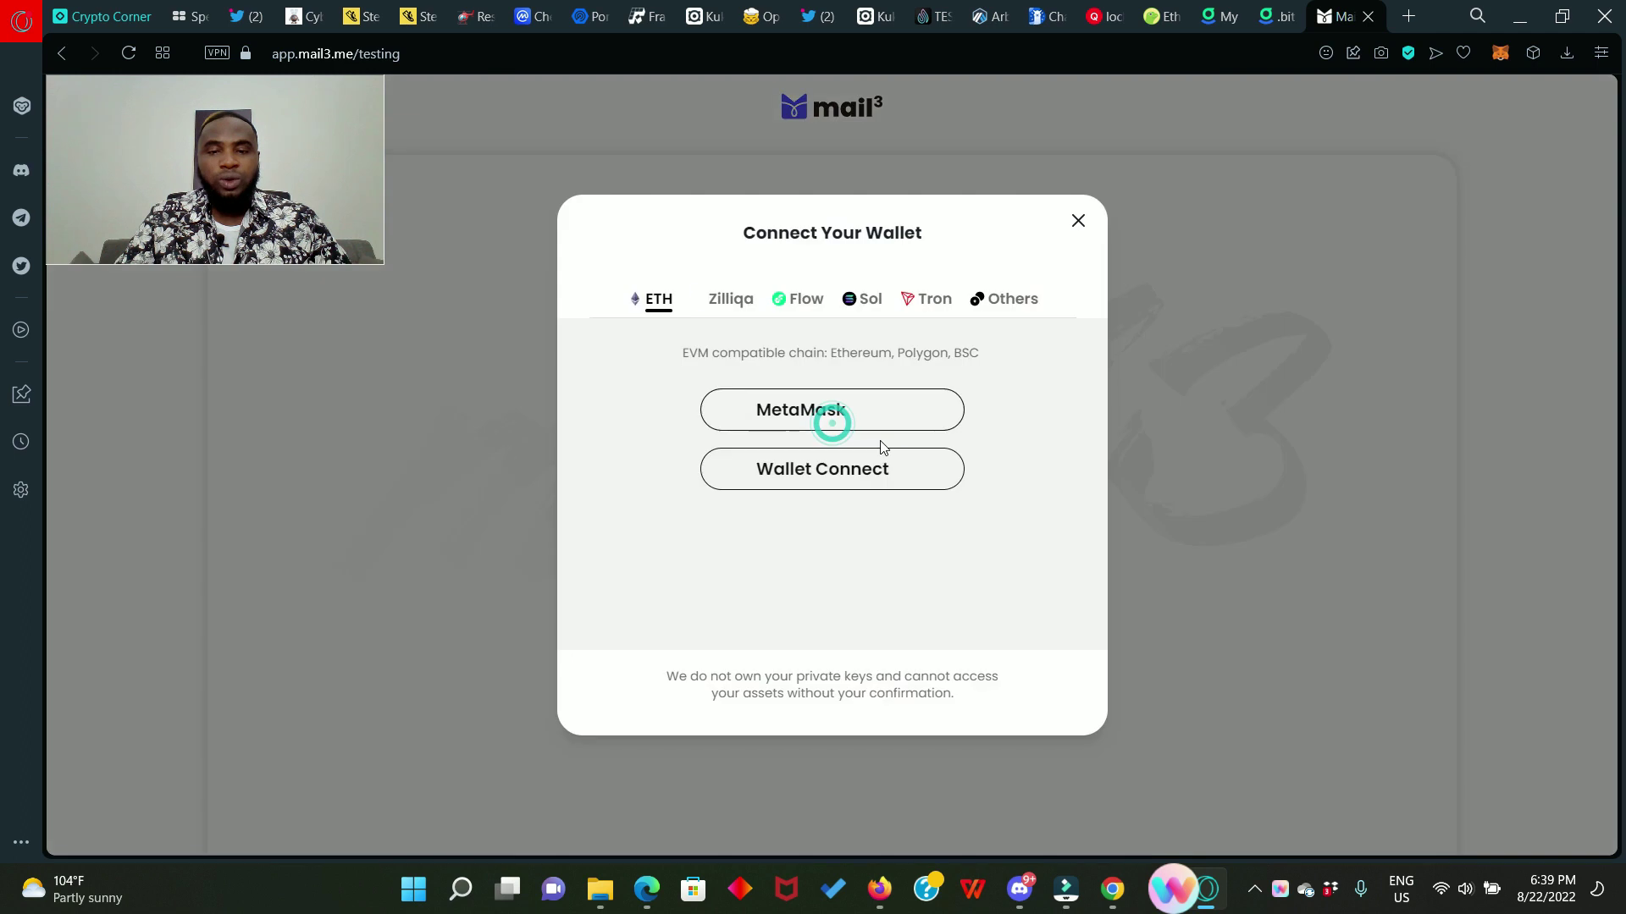
left_click(818, 411)
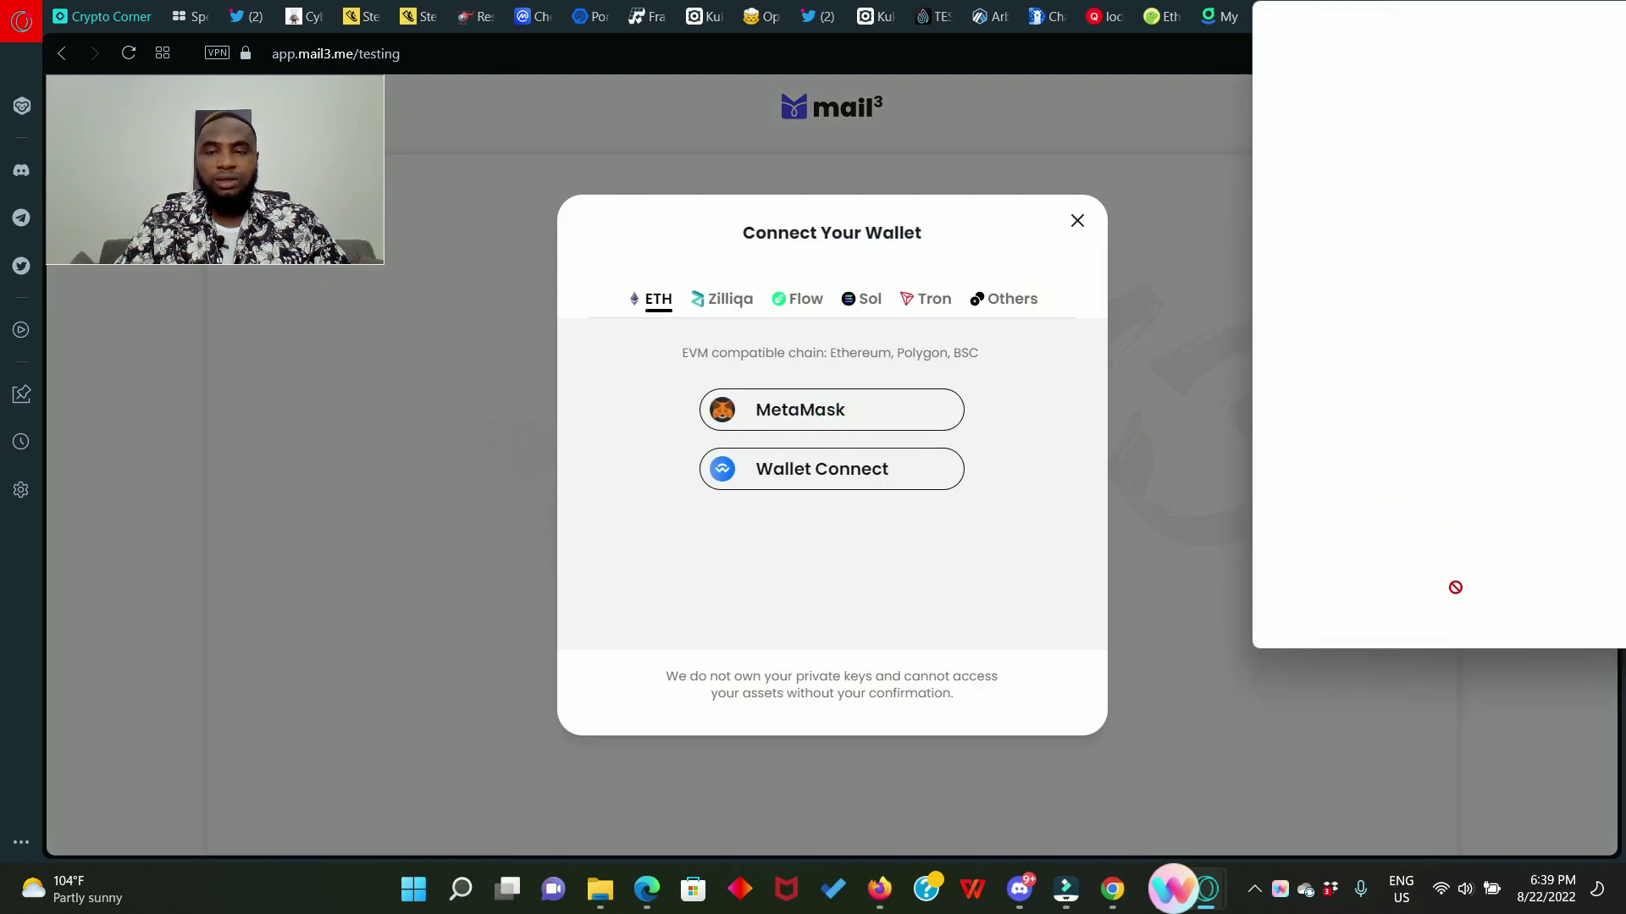
left_click(1537, 611)
left_click(1536, 611)
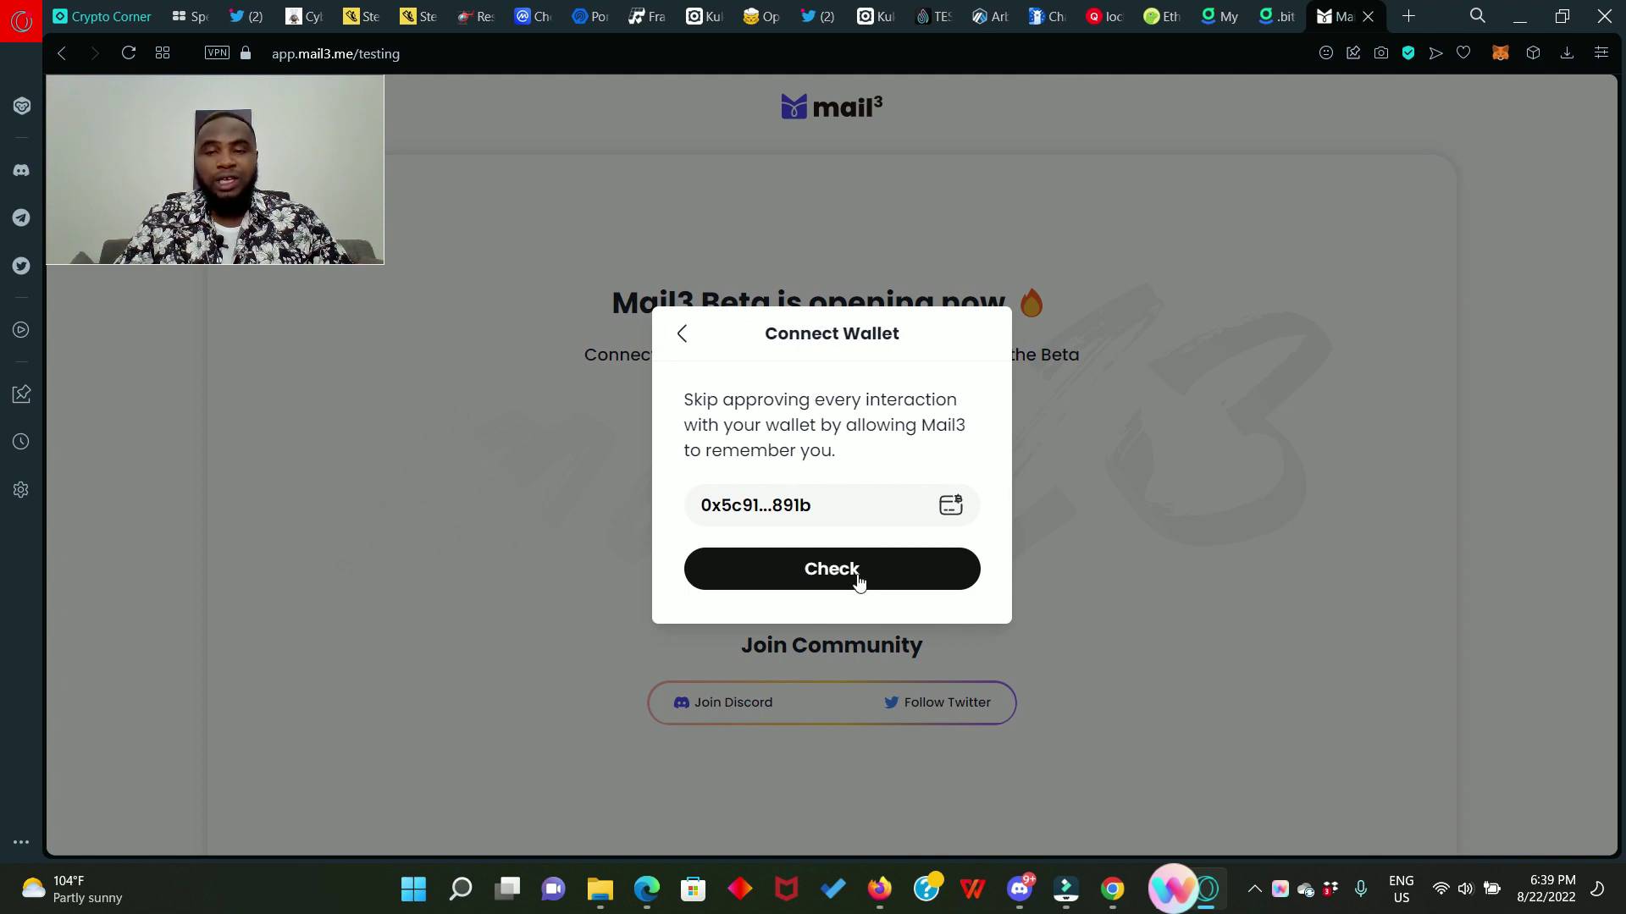
left_click(859, 583)
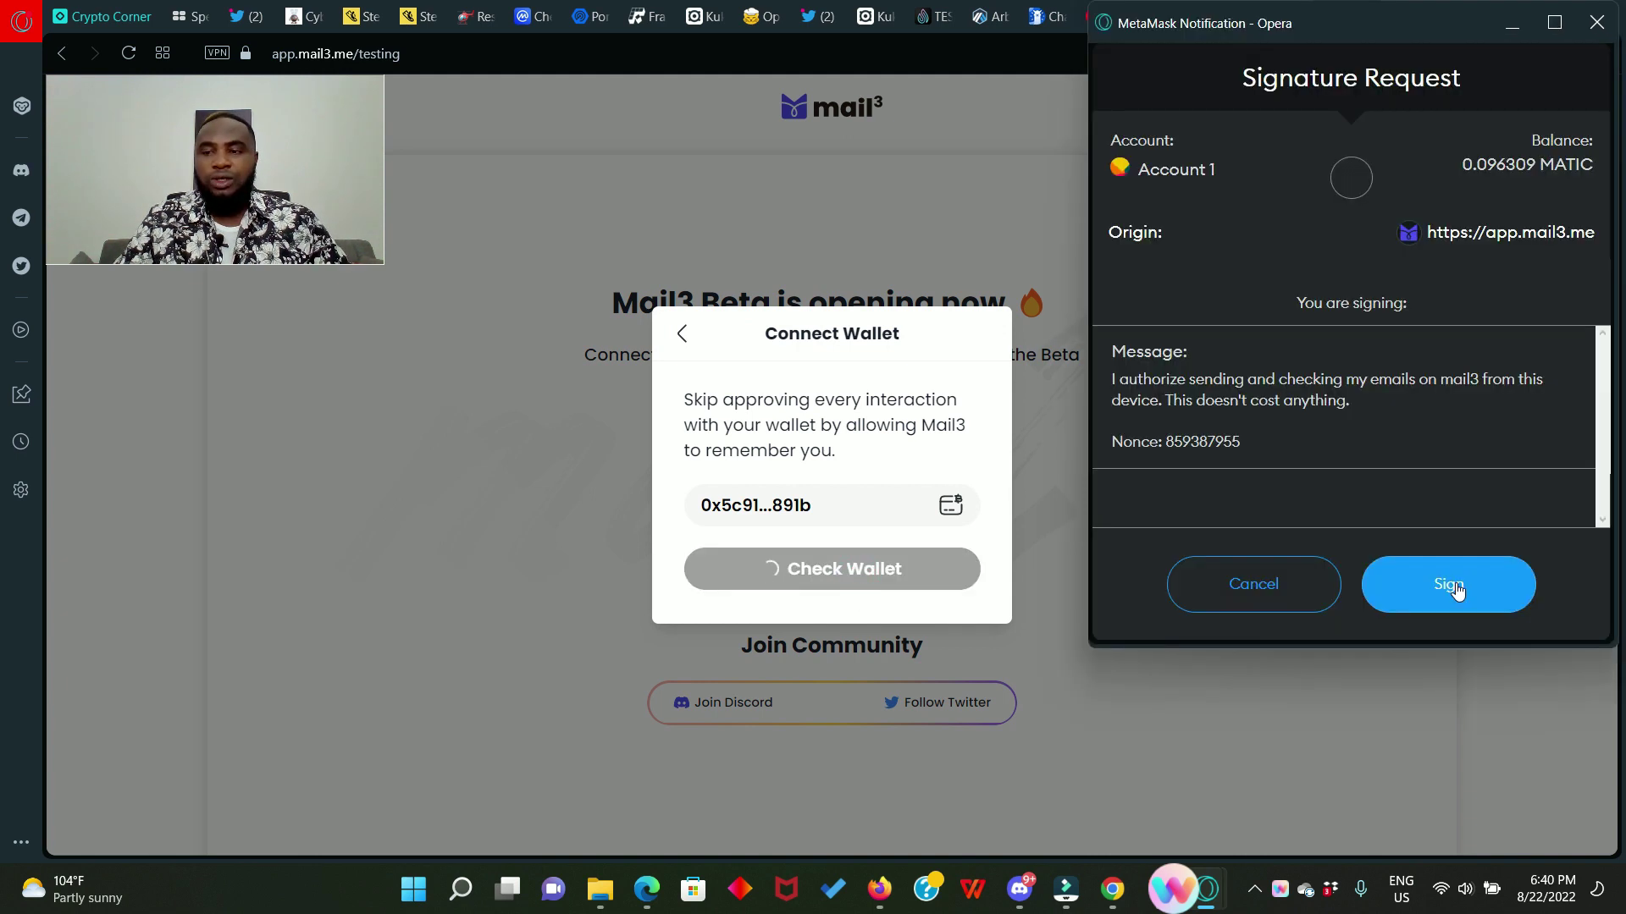
left_click(1460, 584)
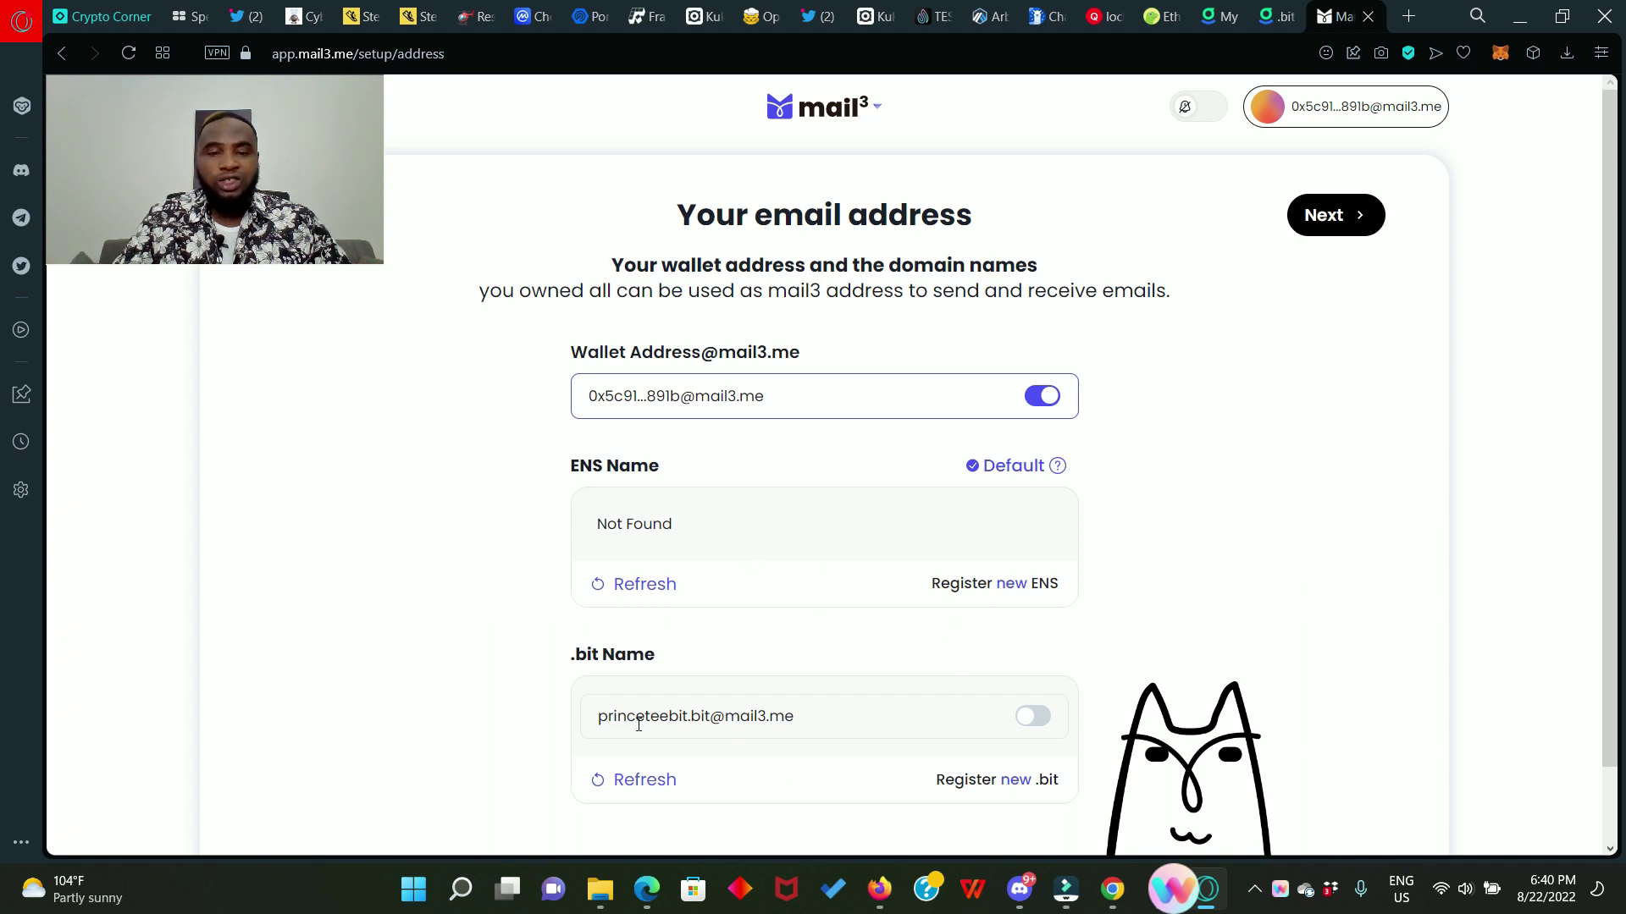
left_click(1040, 726)
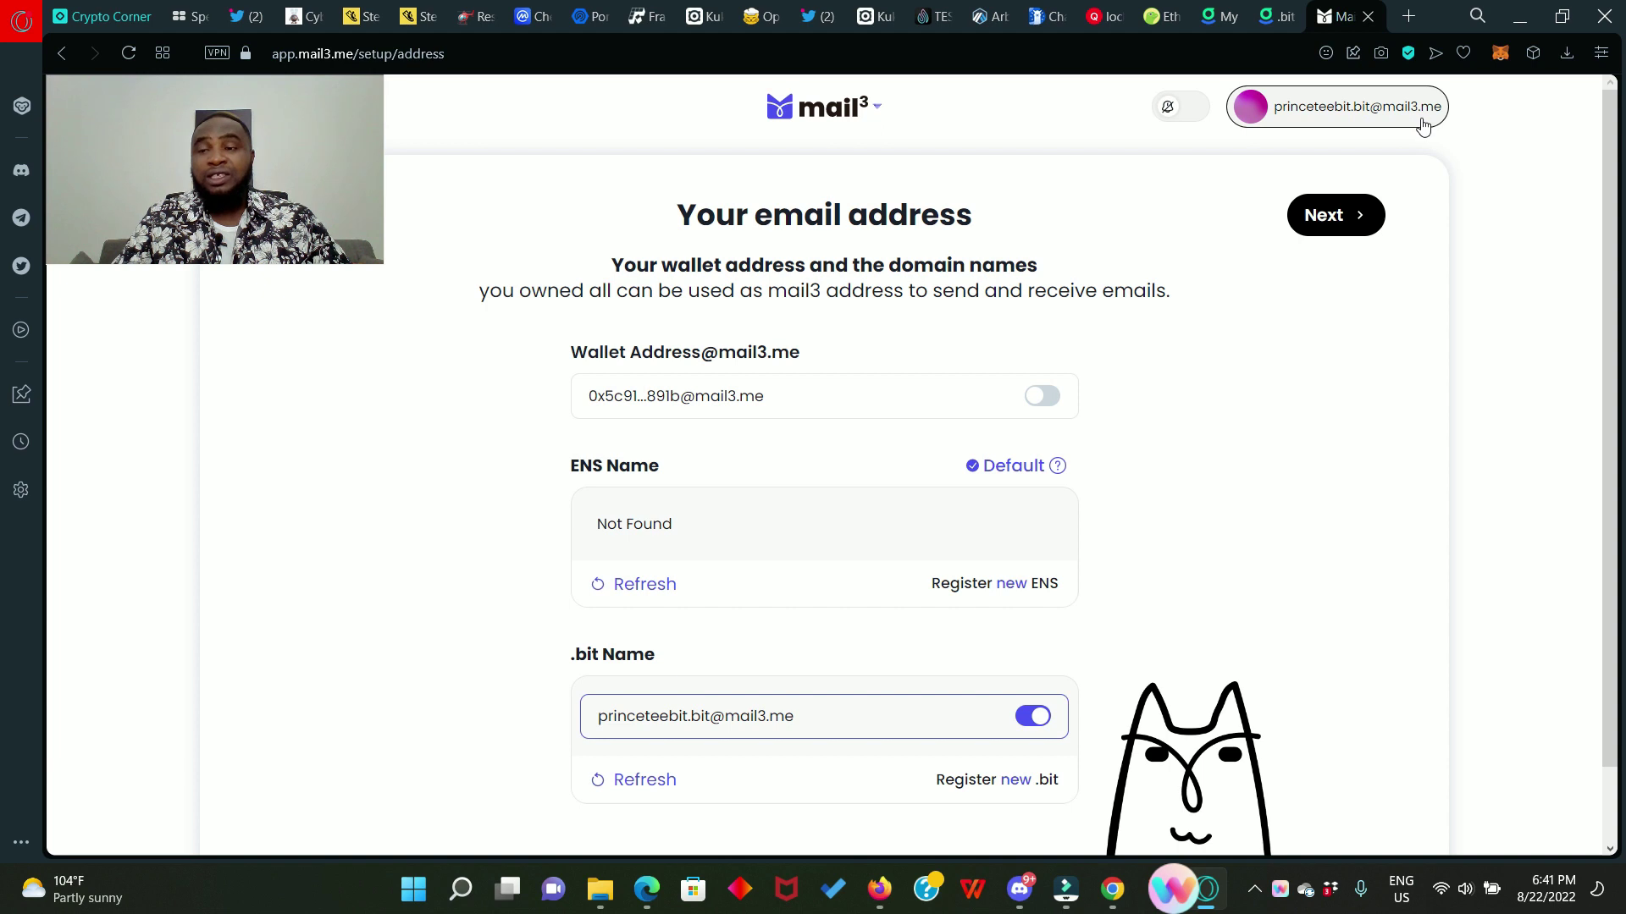
left_click(1337, 222)
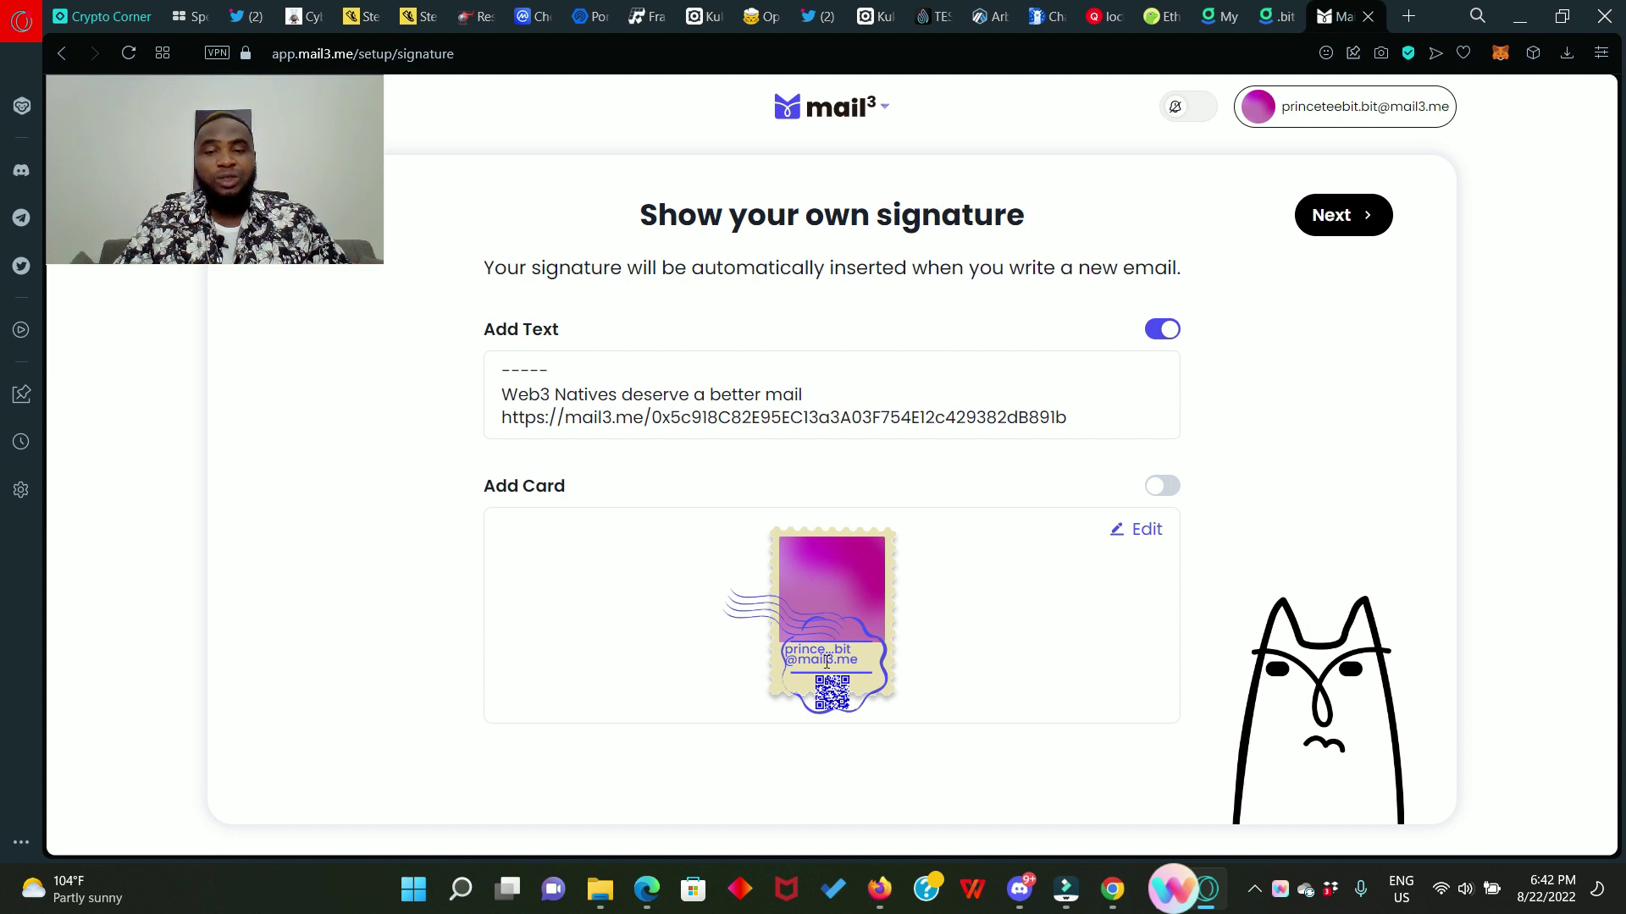
left_click(1166, 488)
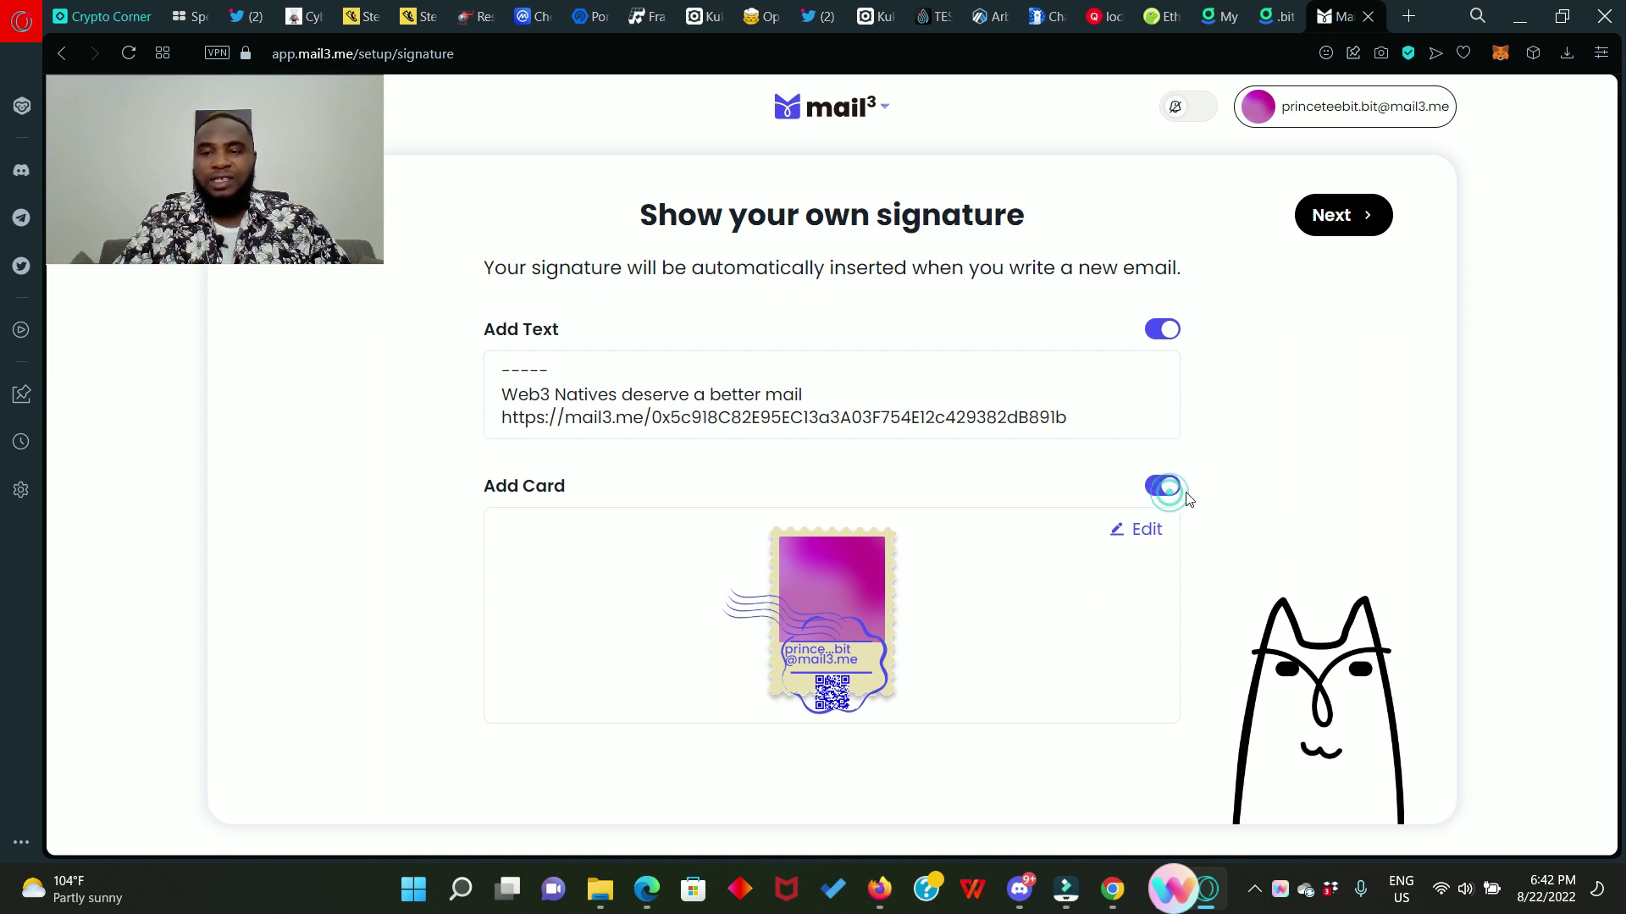
left_click(1347, 219)
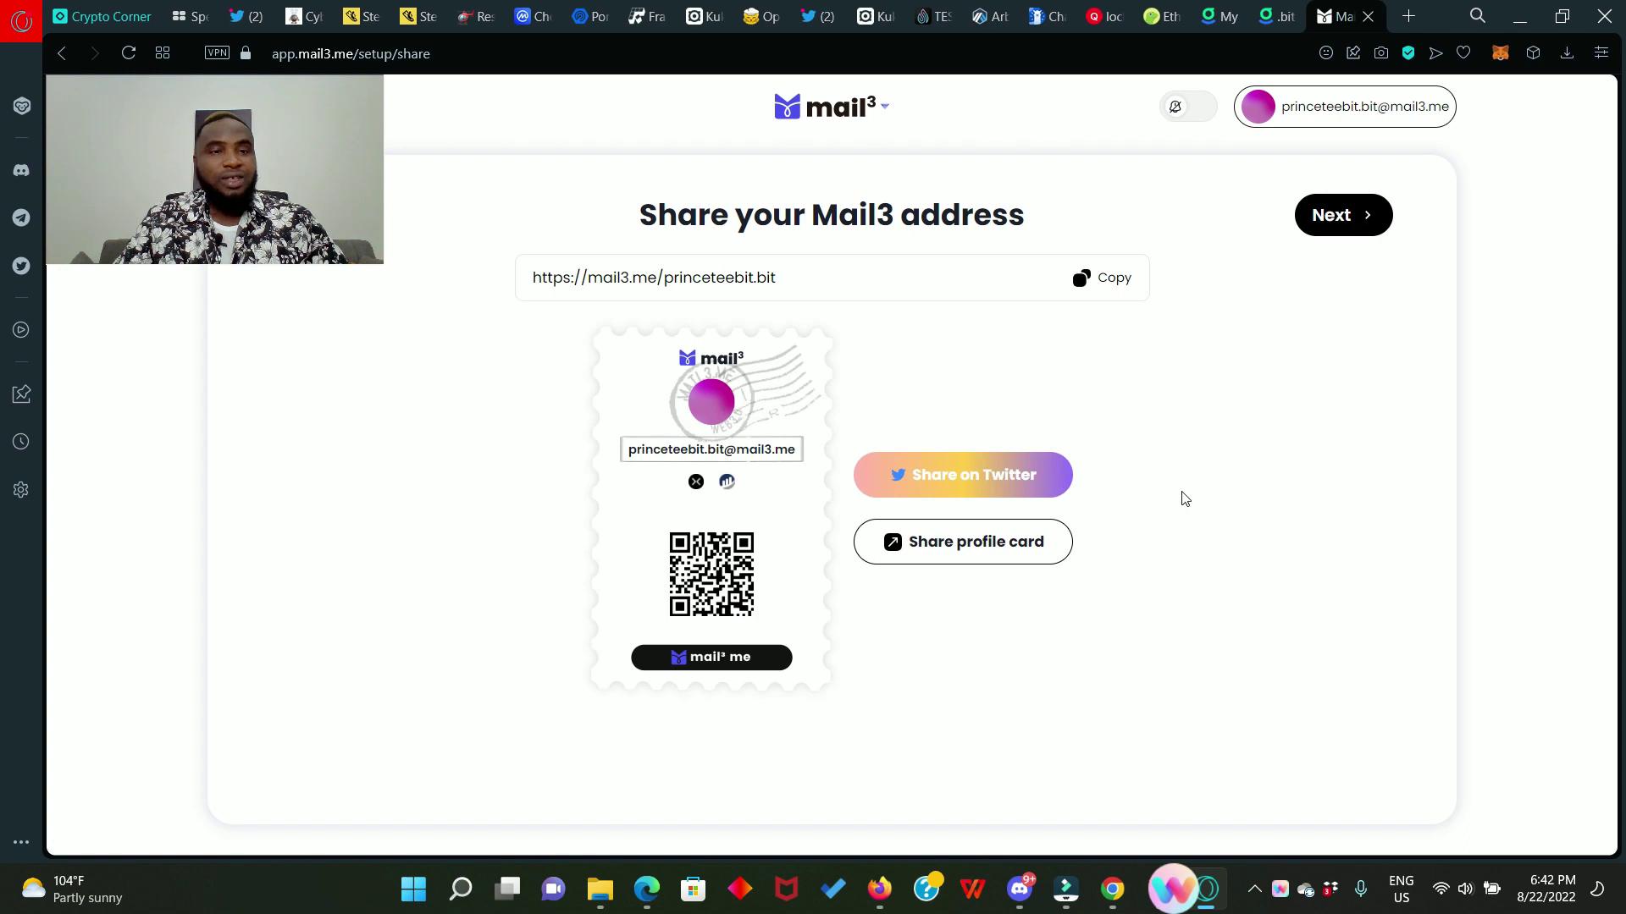